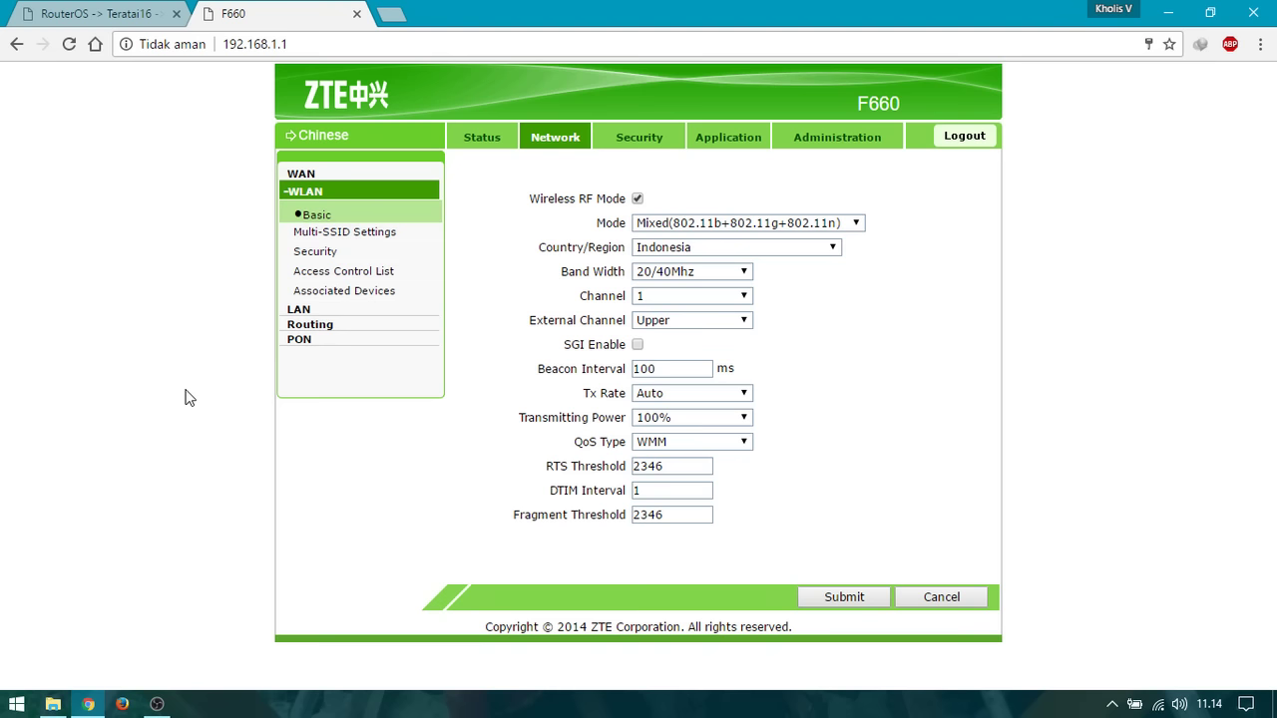
Open the Windows Wi-Fi list to see KholisX #1 (open) and KholisX #2, SSID3, SSID4 (secured).
left_click(1157, 705)
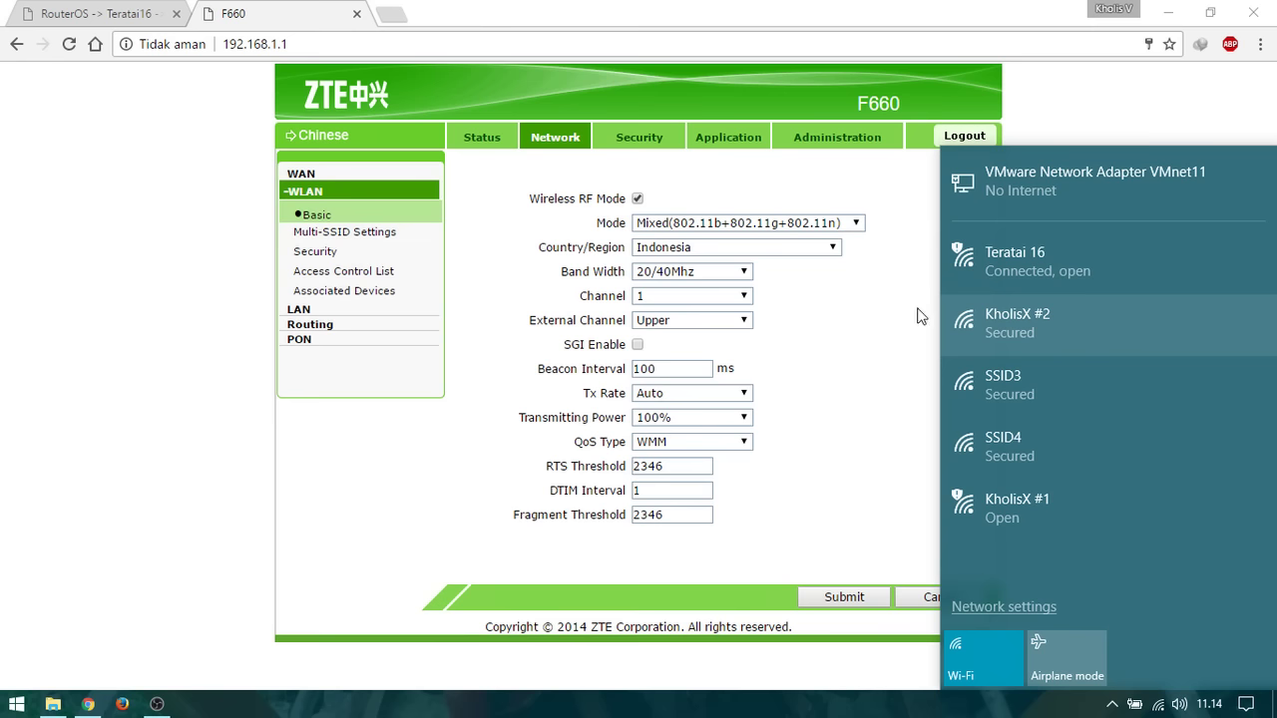
Close the Wi-Fi list and select the router address 192.168.1.1 in the browser.
left_click(922, 317)
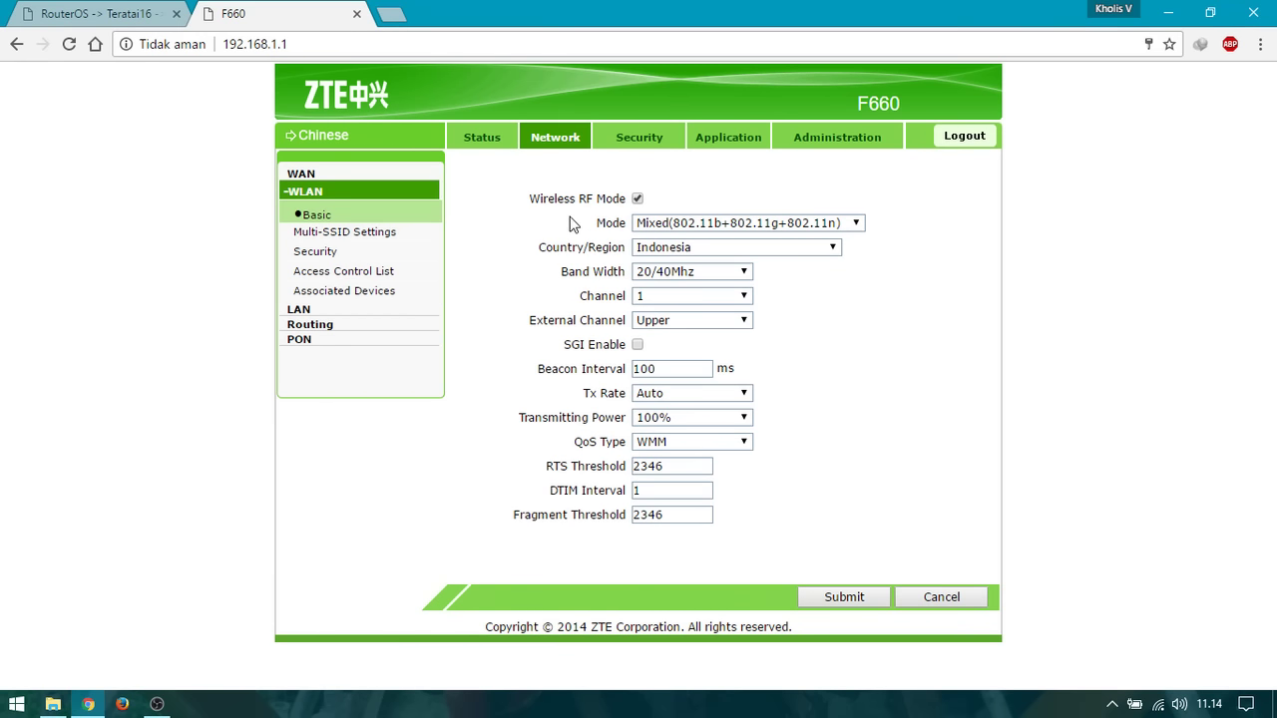
left_click(359, 46)
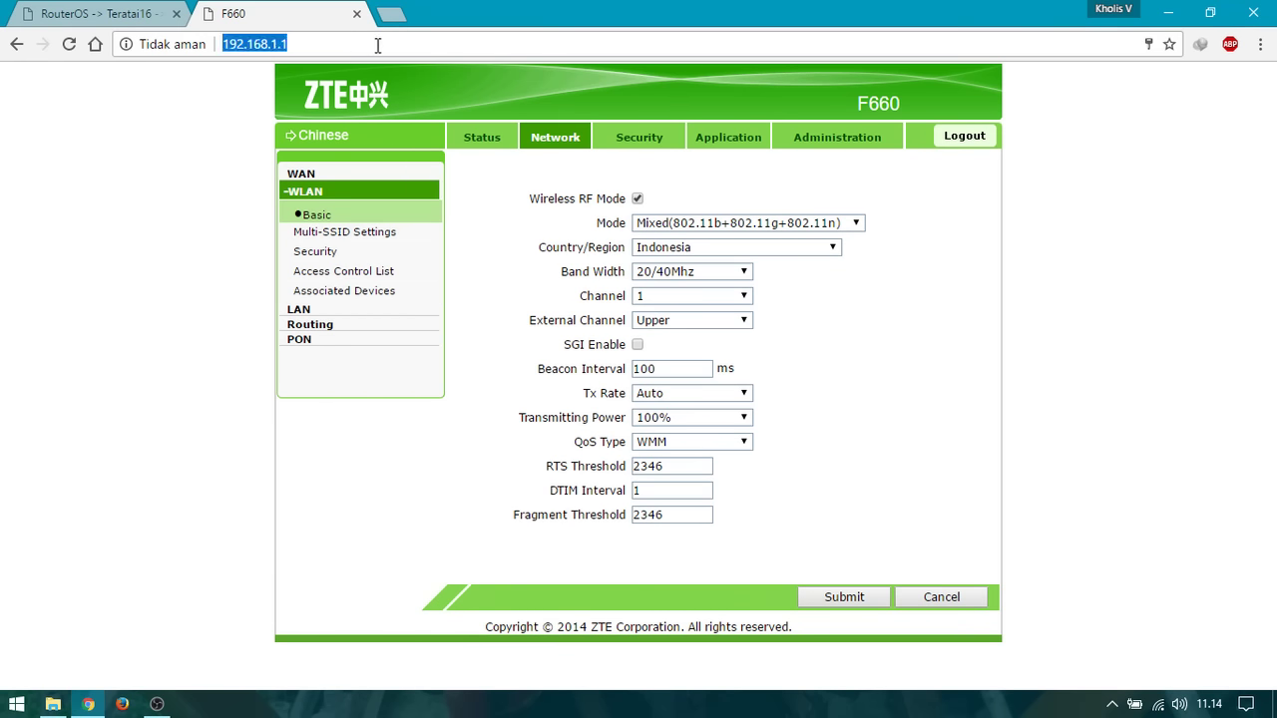
left_click(347, 45)
double_click(238, 45)
left_click(302, 43)
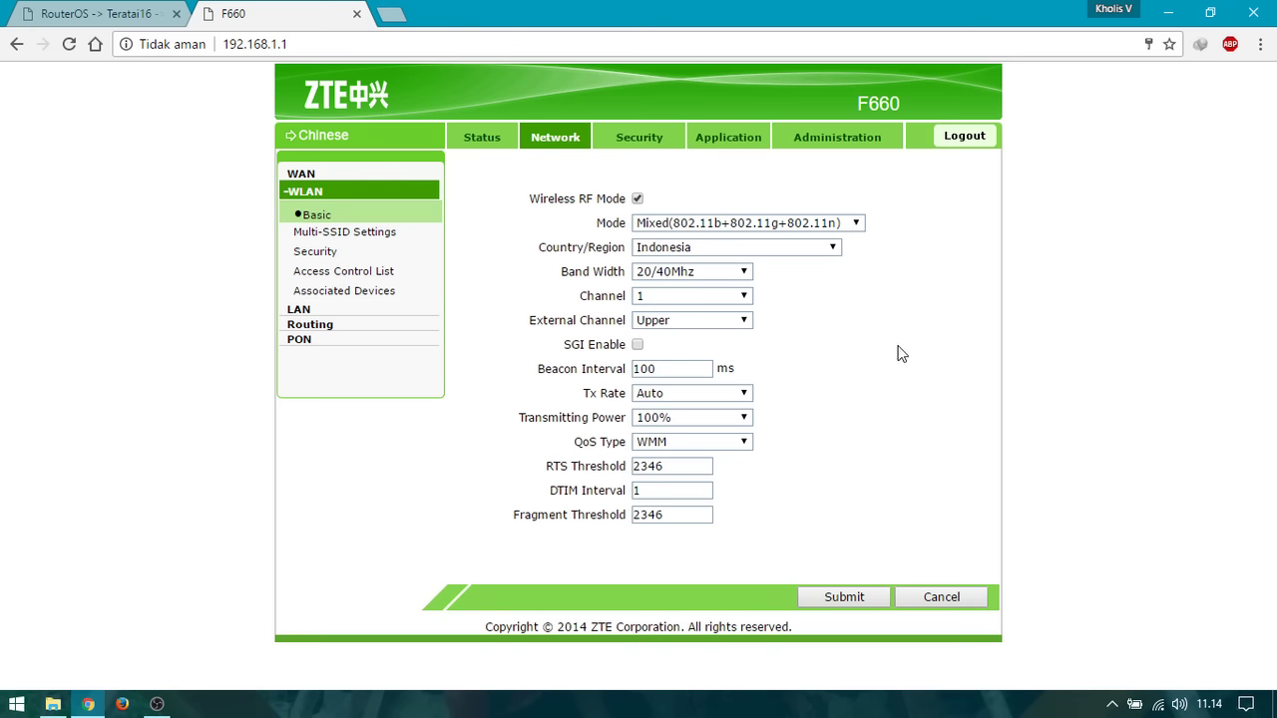
Go to Network > WLAN Basic settings and recheck the Windows Wi-Fi list.
left_click(564, 147)
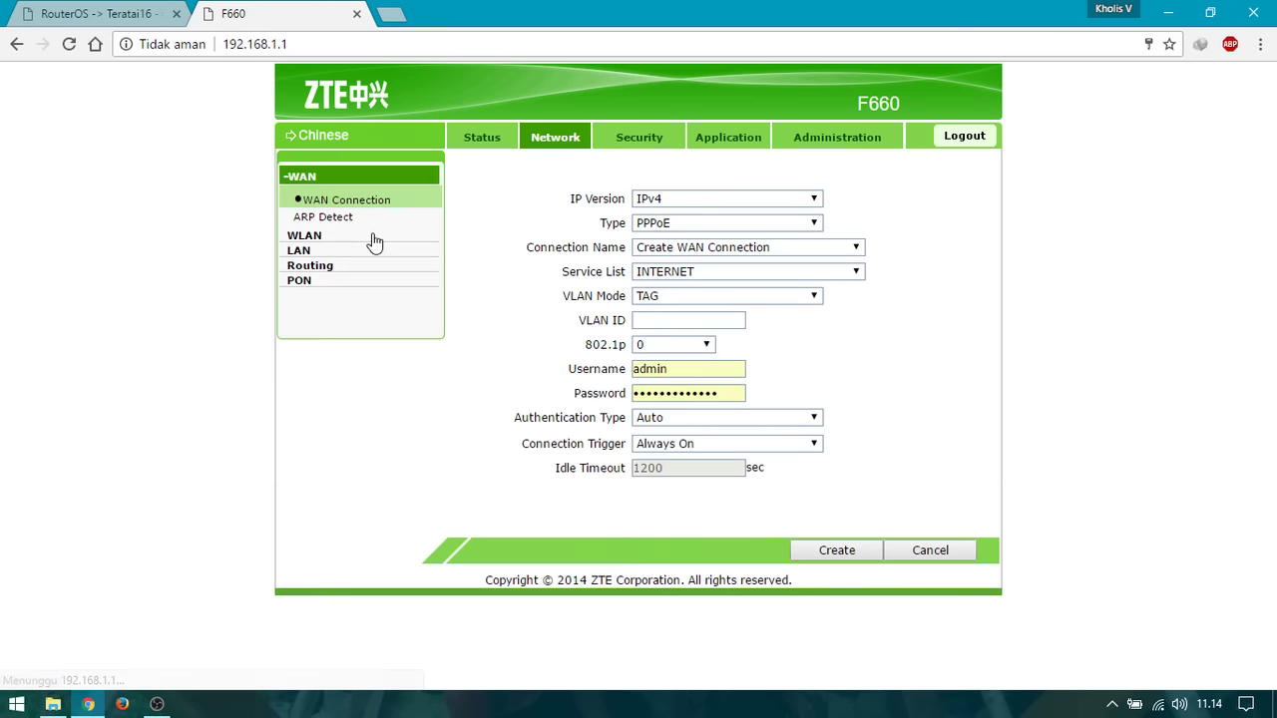
left_click(372, 236)
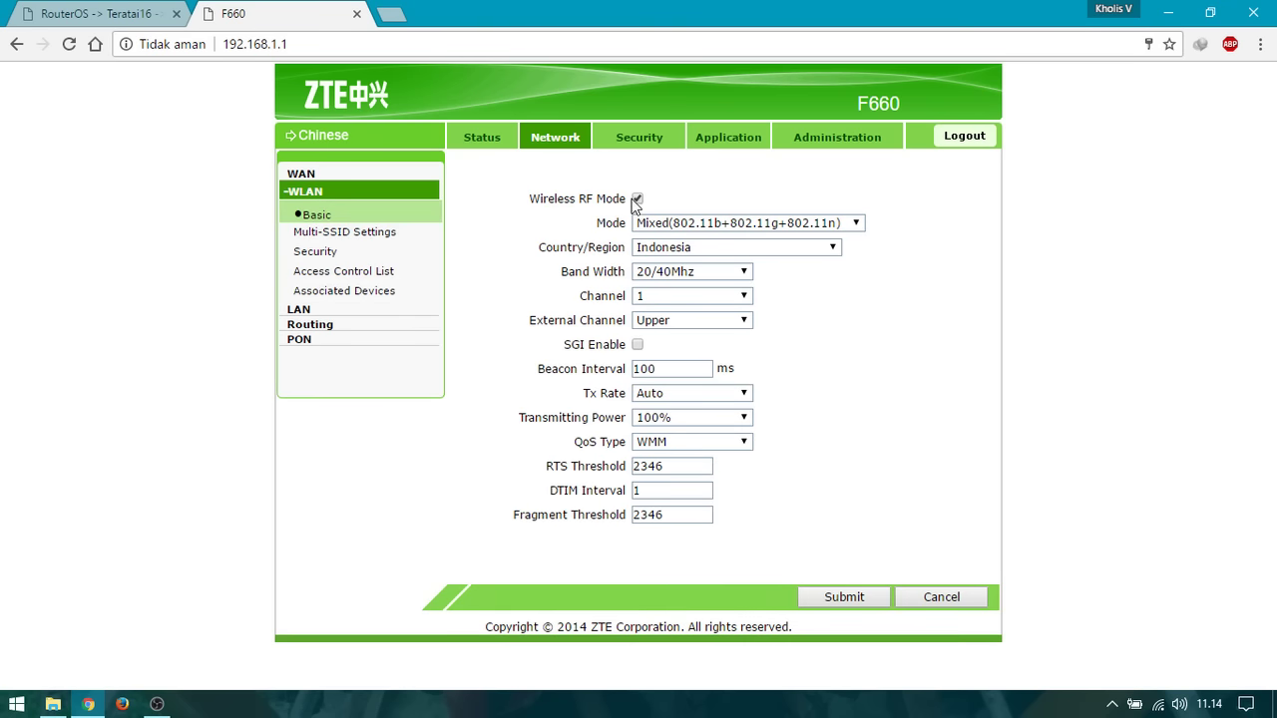
left_click(1158, 705)
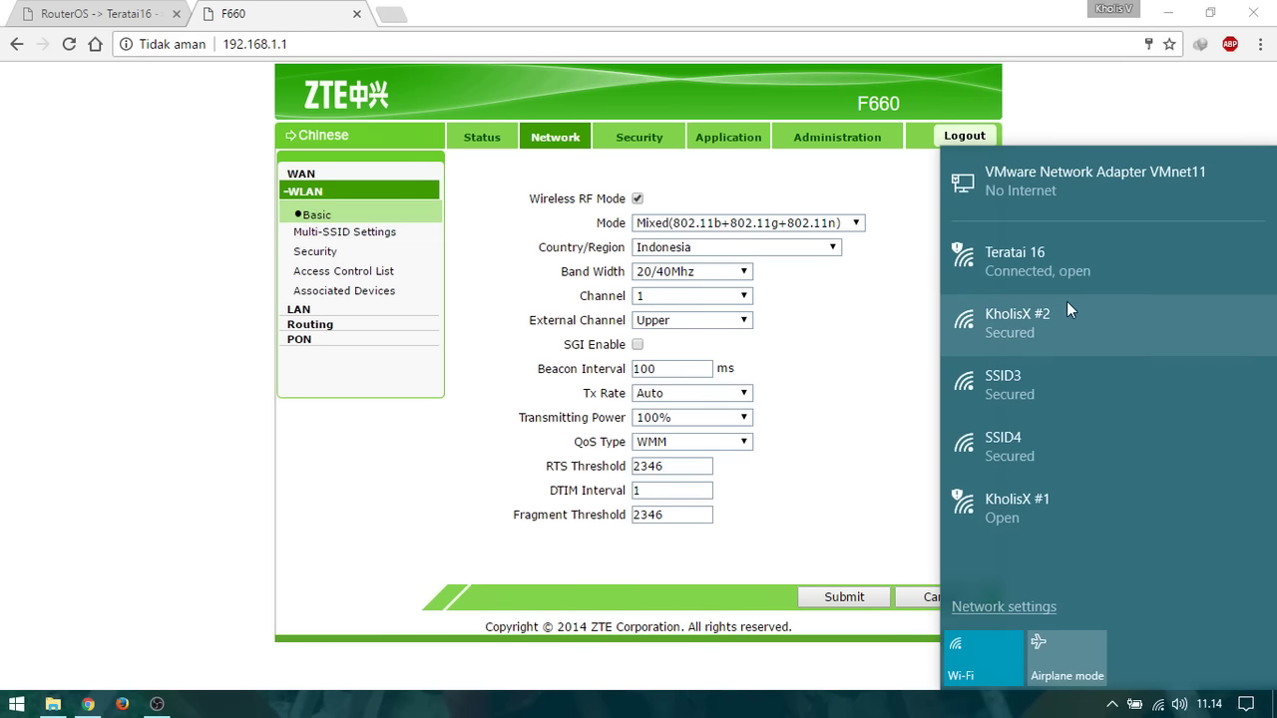
left_click(429, 327)
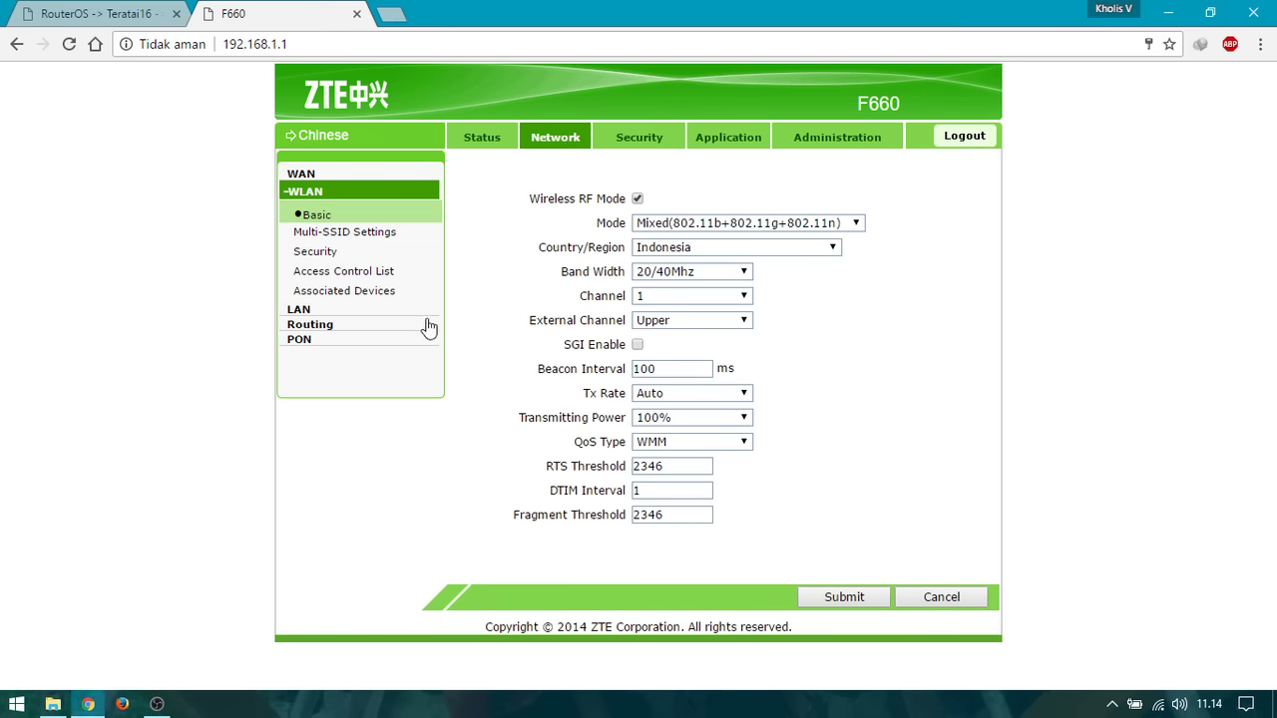
Open WLAN Multi-SSID Settings and display SSID2's settings.
left_click(375, 235)
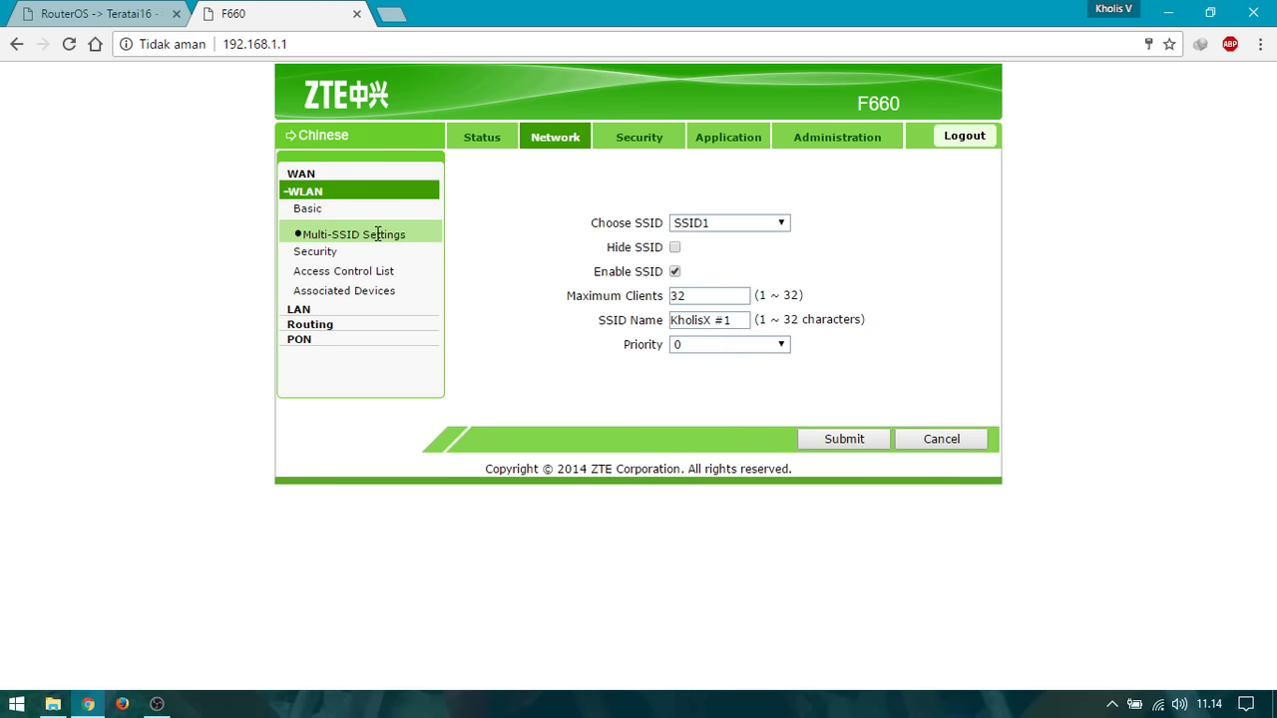
left_click(750, 223)
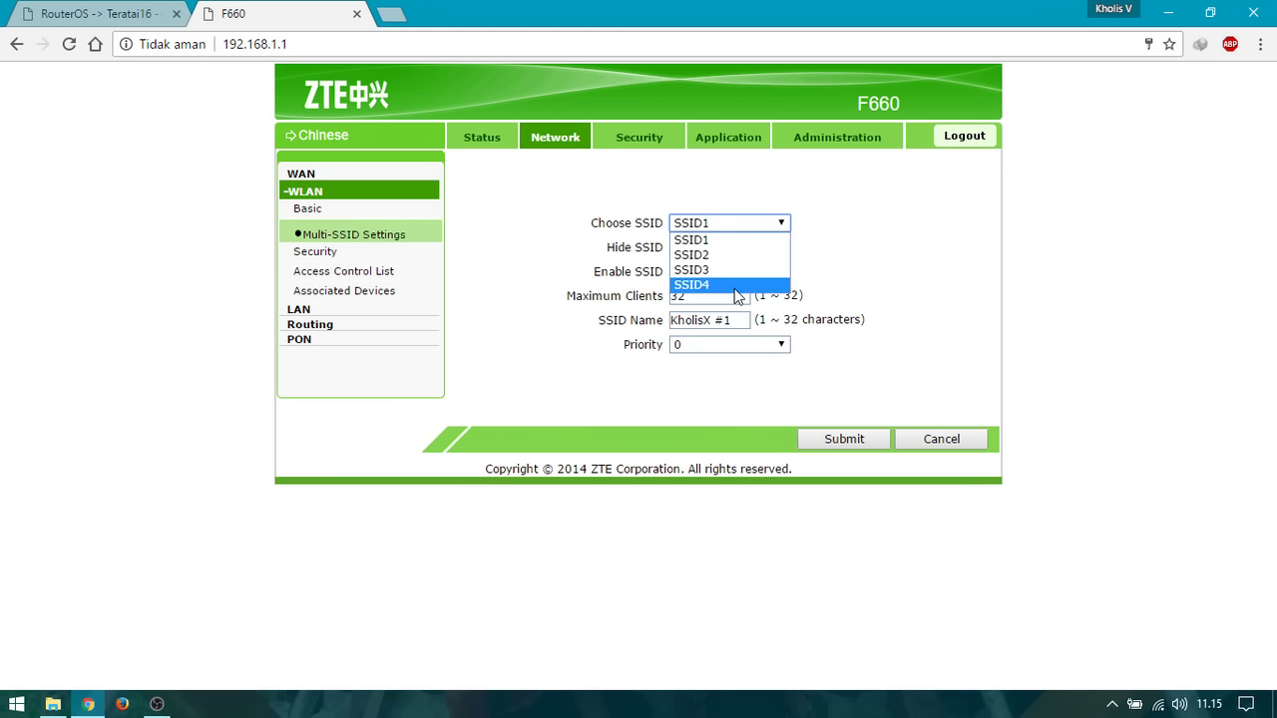
left_click(1032, 271)
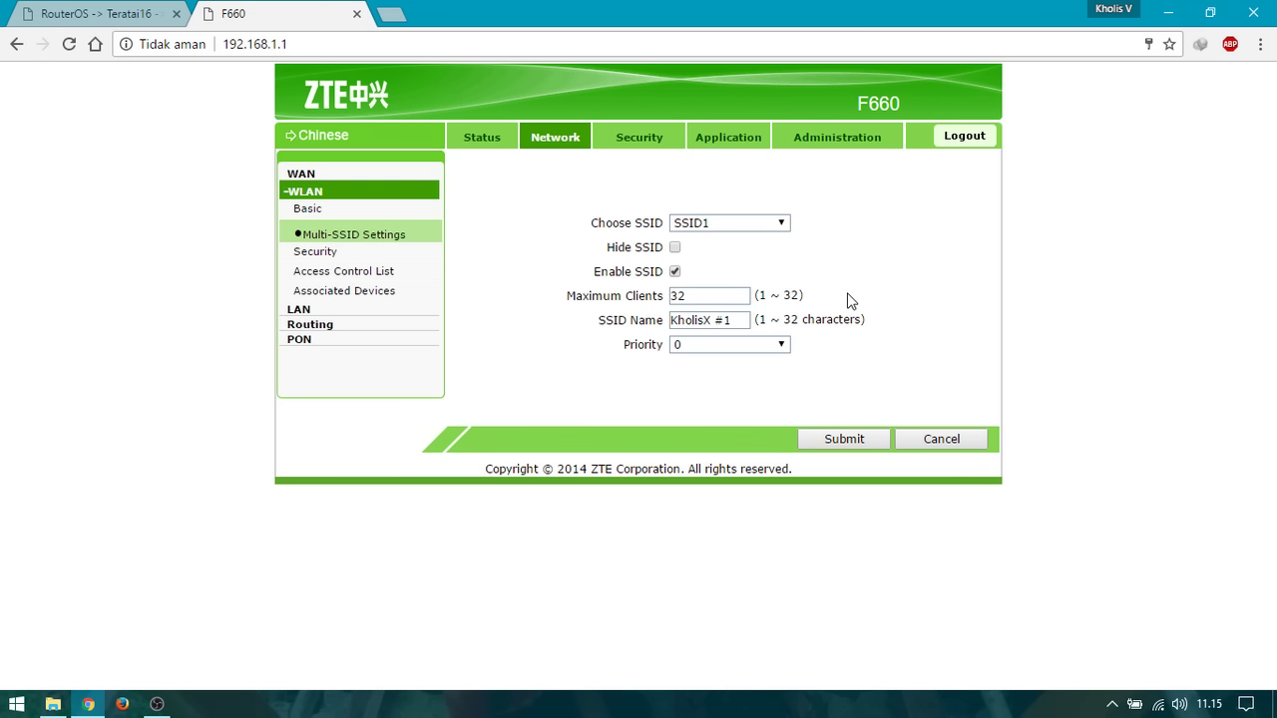
left_click(710, 223)
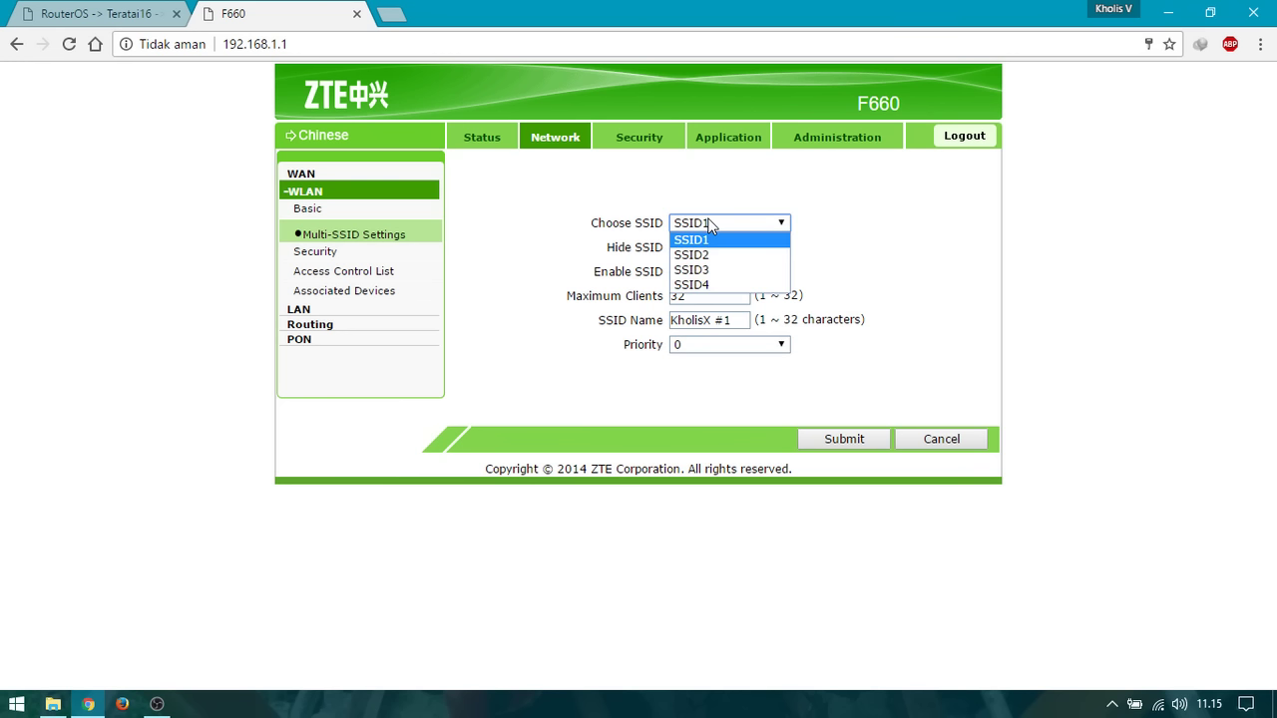
left_click(710, 223)
left_click(712, 221)
left_click(746, 254)
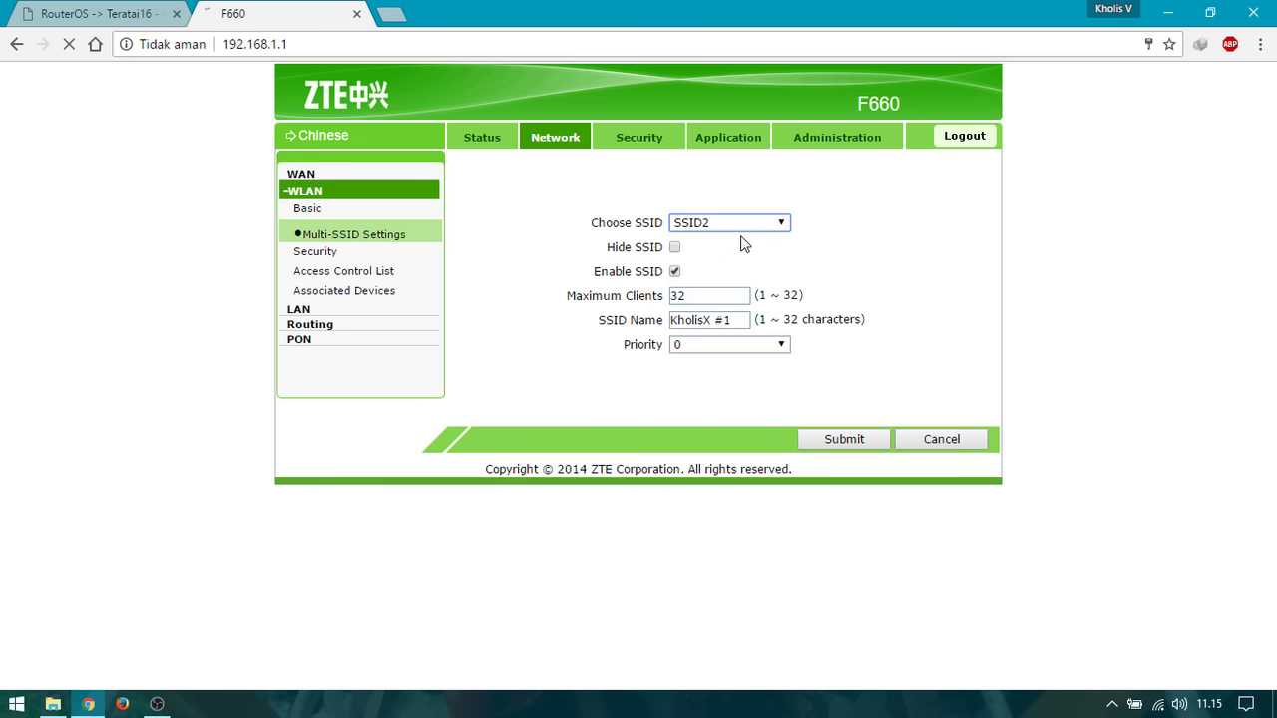
Review SSID4, SSID1 and then SSID3 in the Choose SSID list.
left_click(738, 224)
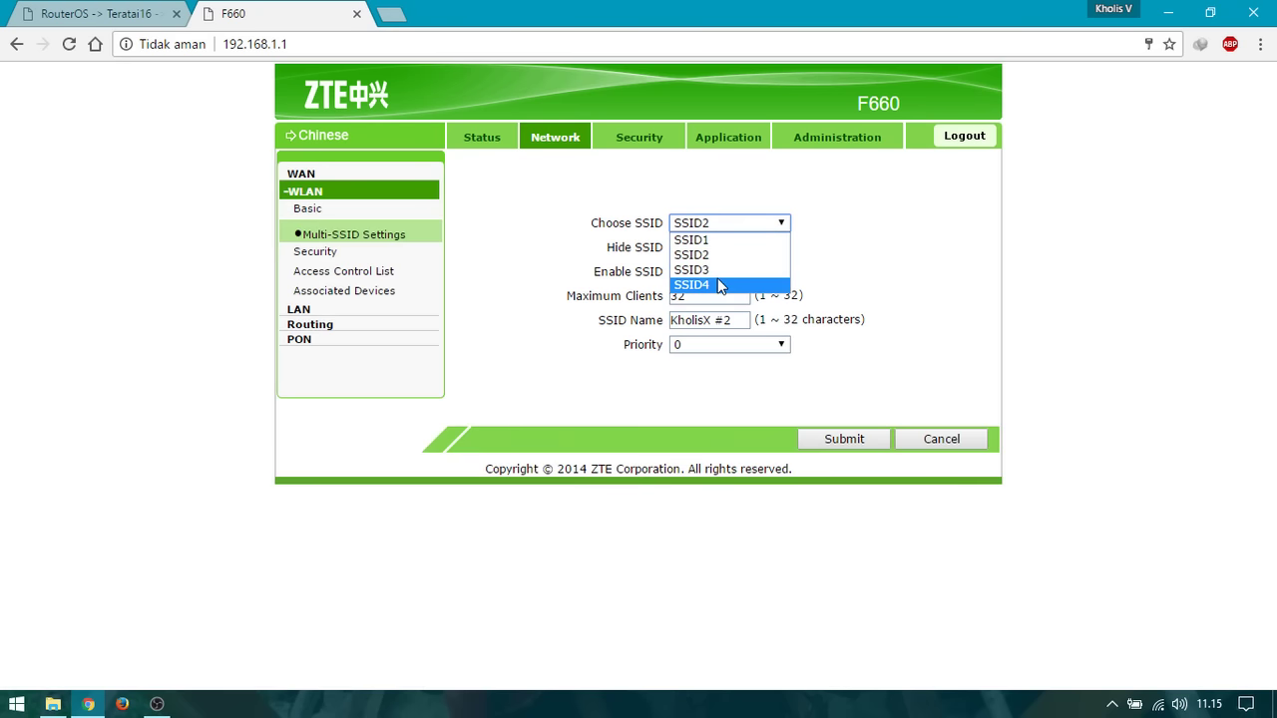
left_click(720, 285)
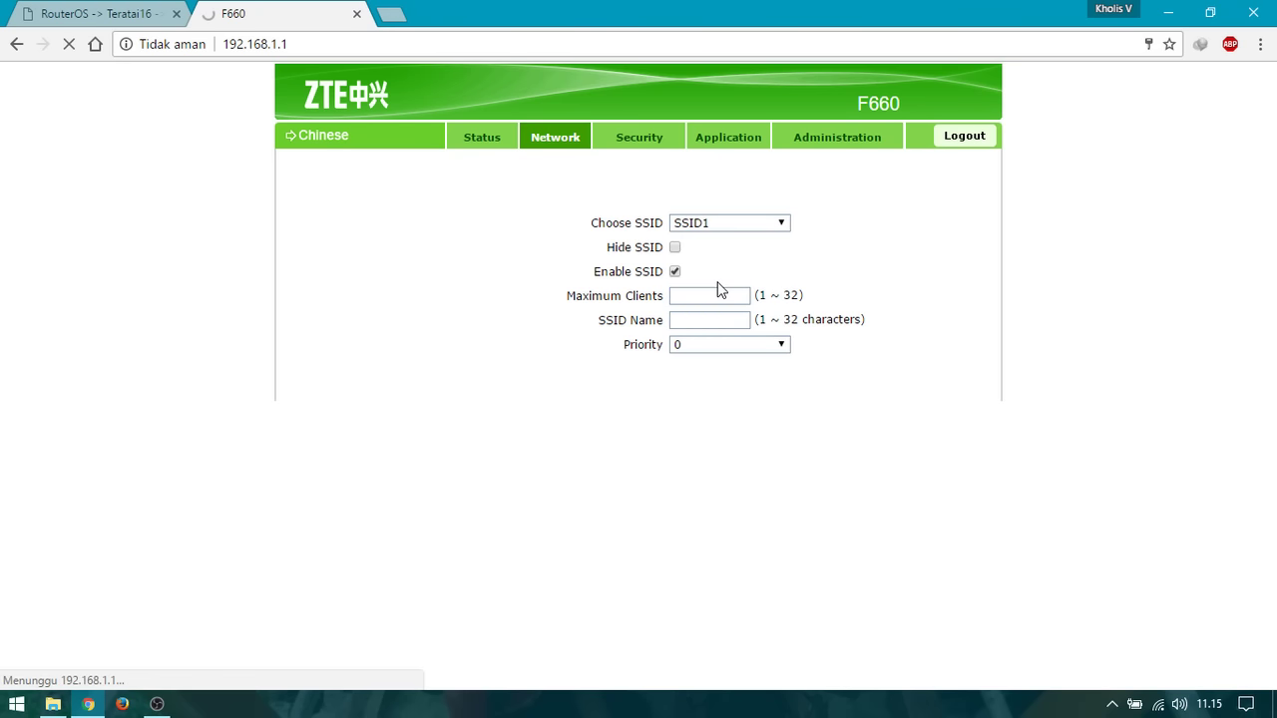
left_click(718, 227)
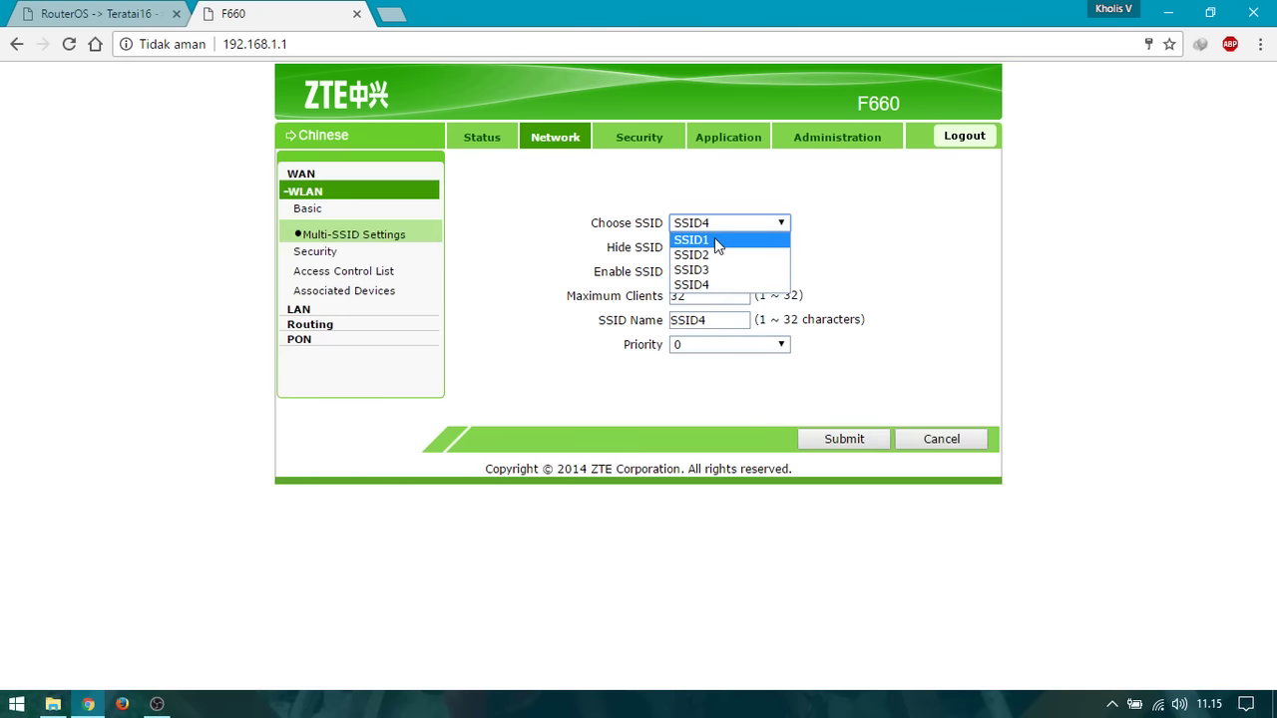
left_click(714, 238)
left_click(727, 222)
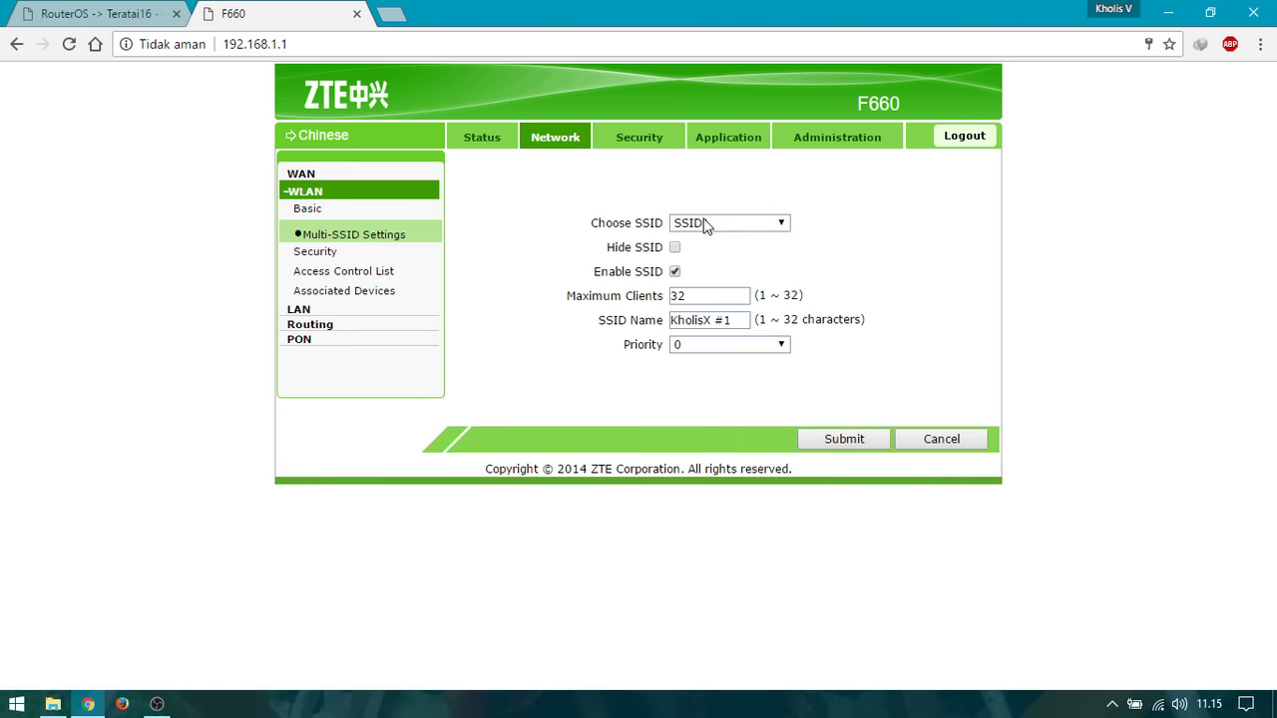
left_click(751, 273)
Submit SSID3's settings unchanged.
left_click_drag(600, 271, 631, 272)
left_click(633, 271)
left_click(844, 439)
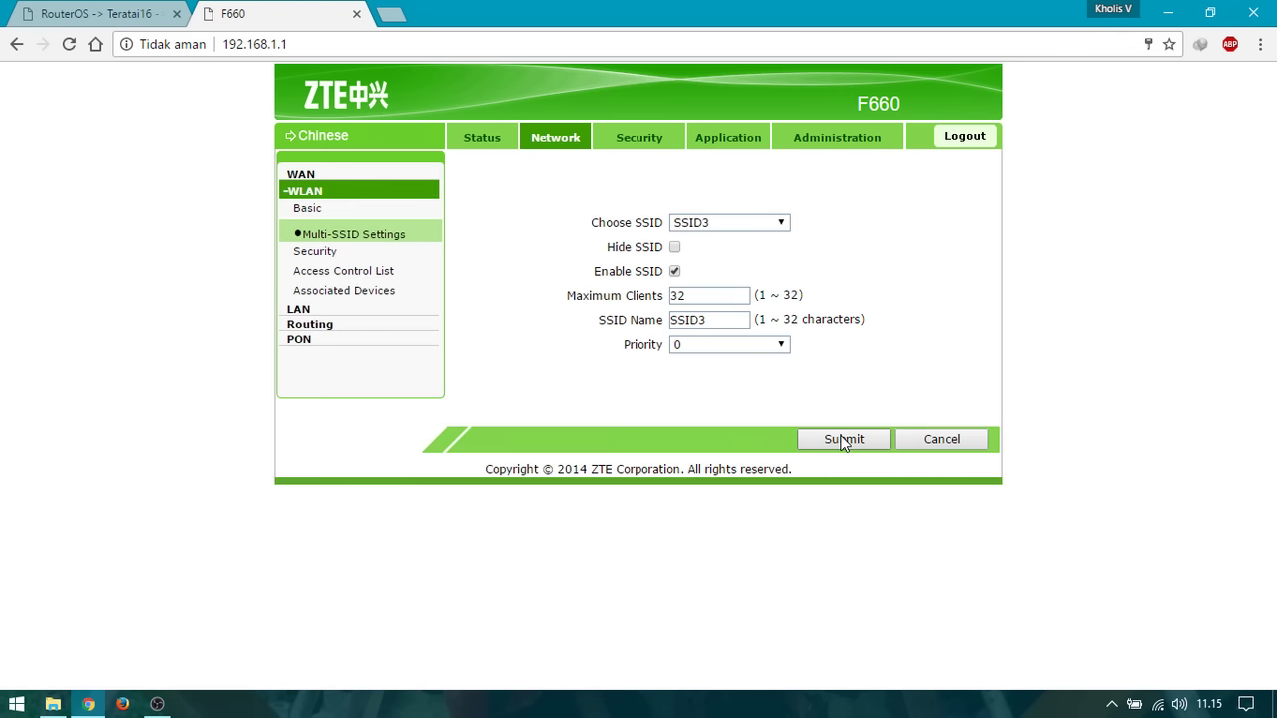
Check SSID1's name KholisX #1, then switch to SSID2's settings.
left_click(723, 226)
left_click(722, 242)
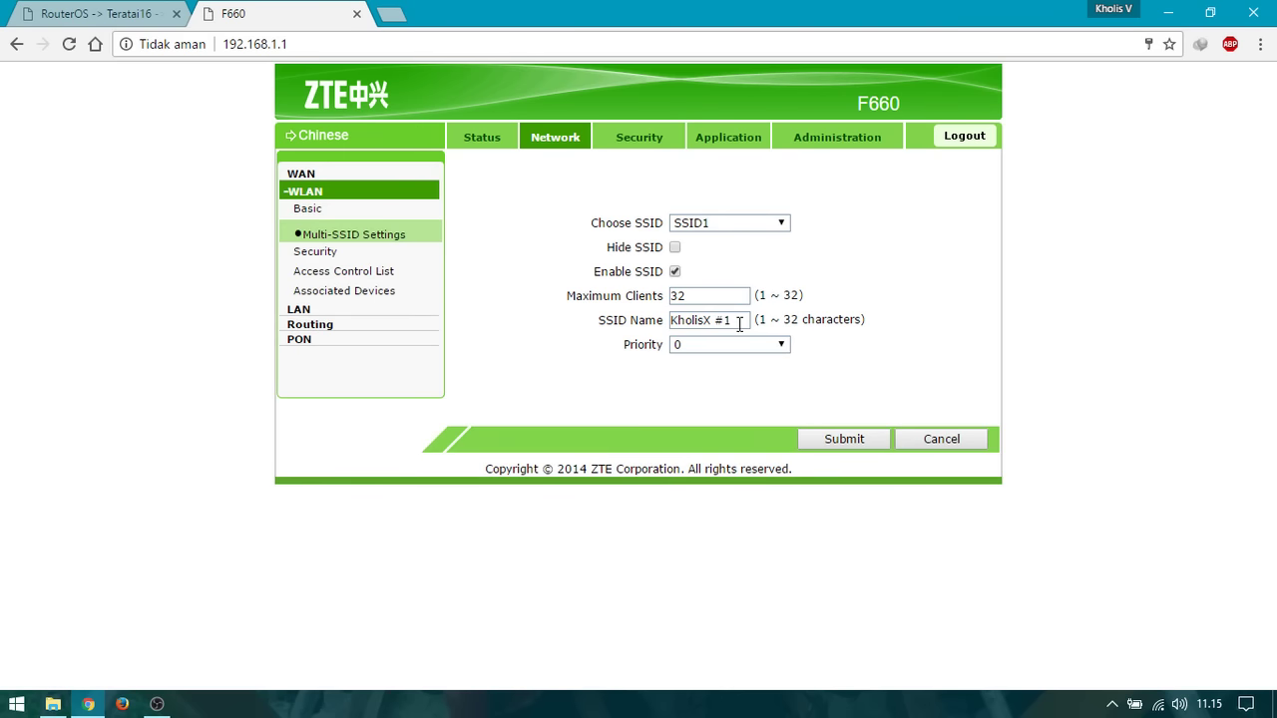
left_click_drag(738, 321, 661, 320)
left_click(725, 319)
left_click_drag(742, 319, 667, 337)
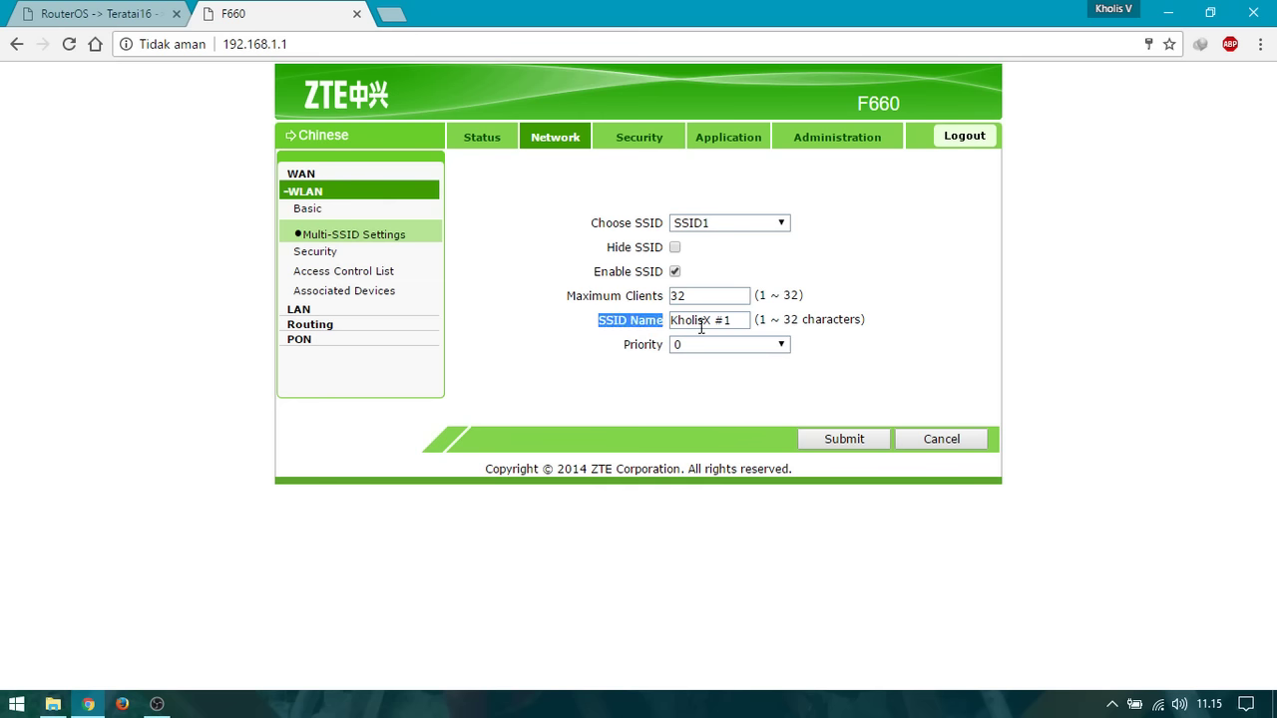
left_click(743, 320)
left_click(749, 223)
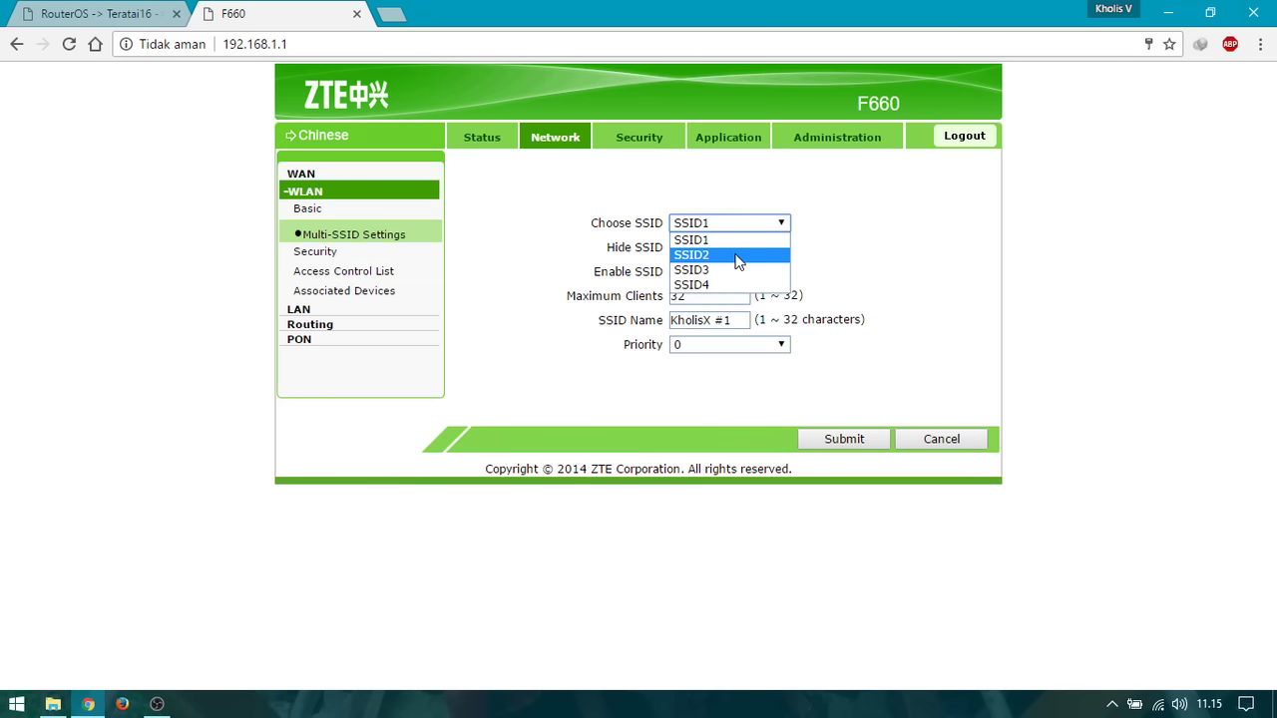
left_click(740, 254)
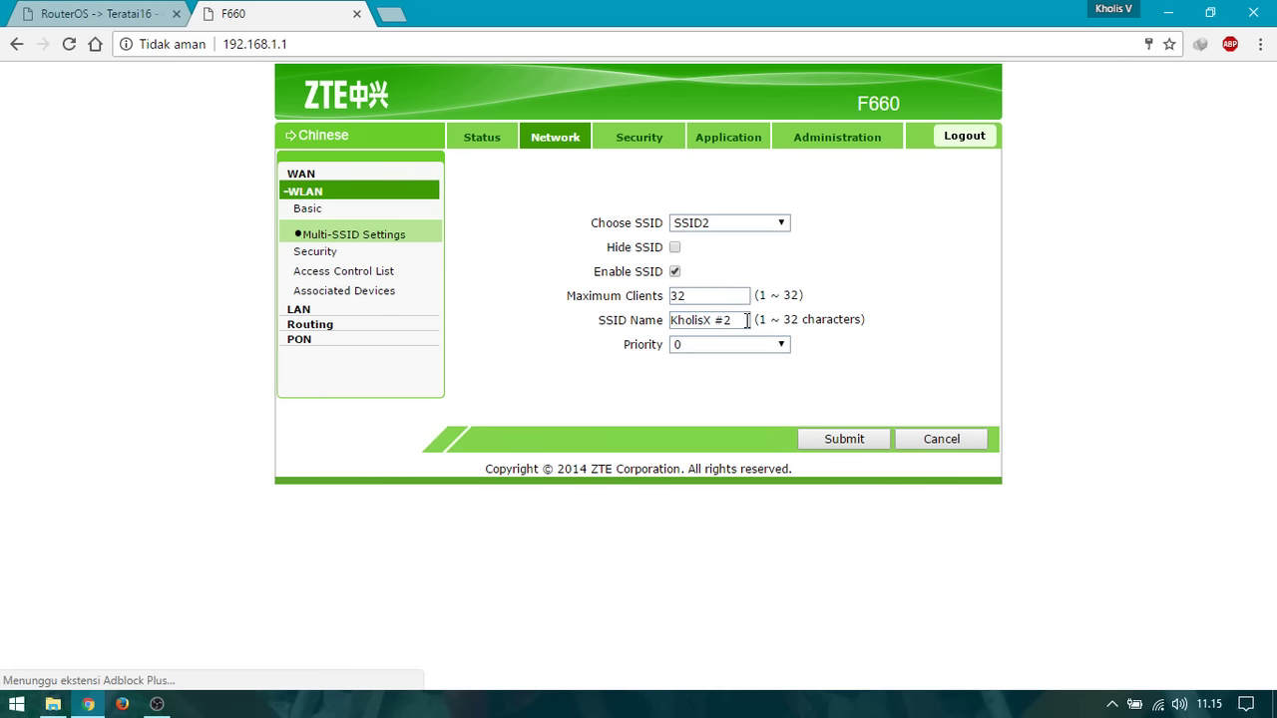
Rename SSID2 from KholisX #2 to 'Warung Kopi' and submit.
left_click_drag(748, 320, 606, 319)
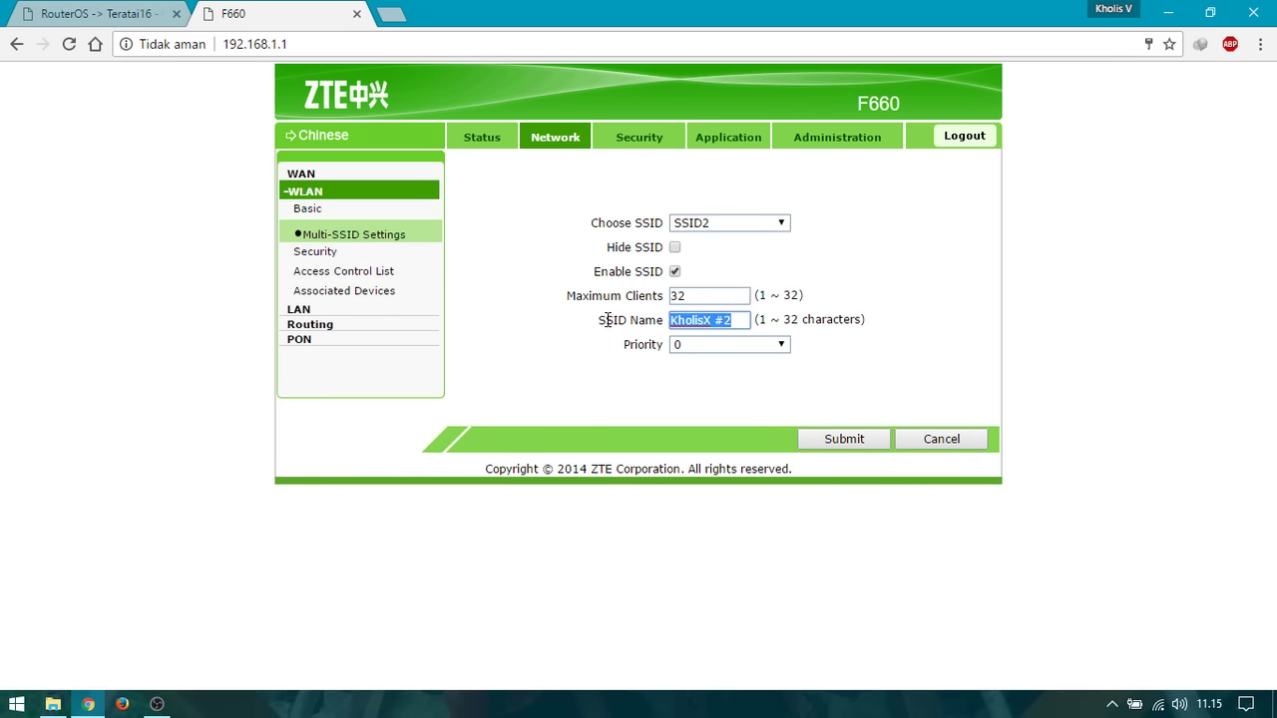
type("Warung Kopi")
left_click(805, 440)
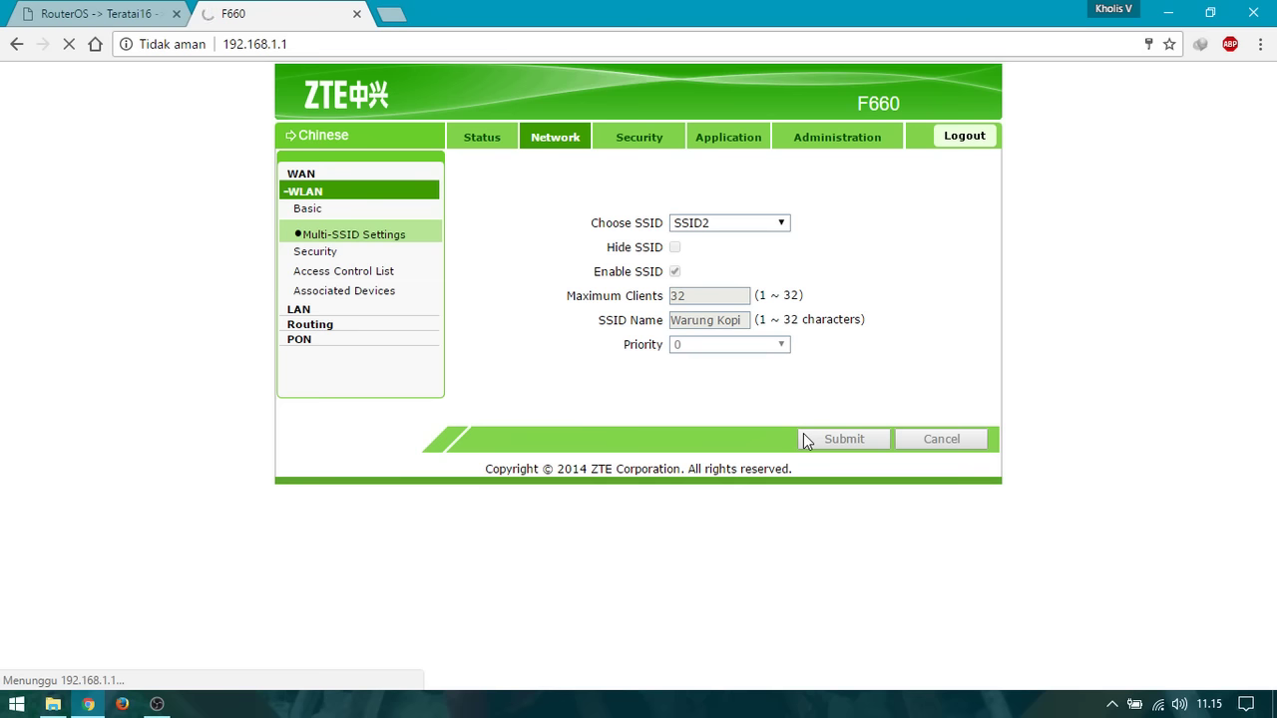
Switch the Choose SSID selection to SSID3.
left_click(766, 230)
left_click(746, 253)
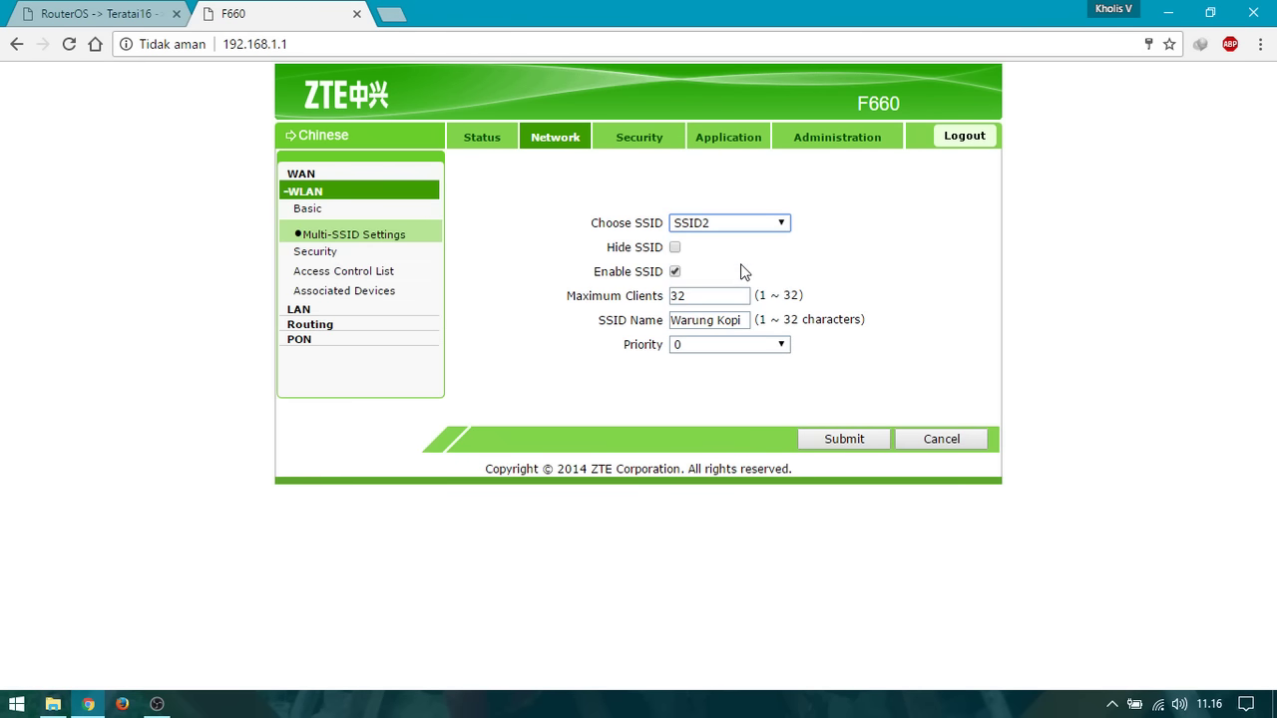
key("Down")
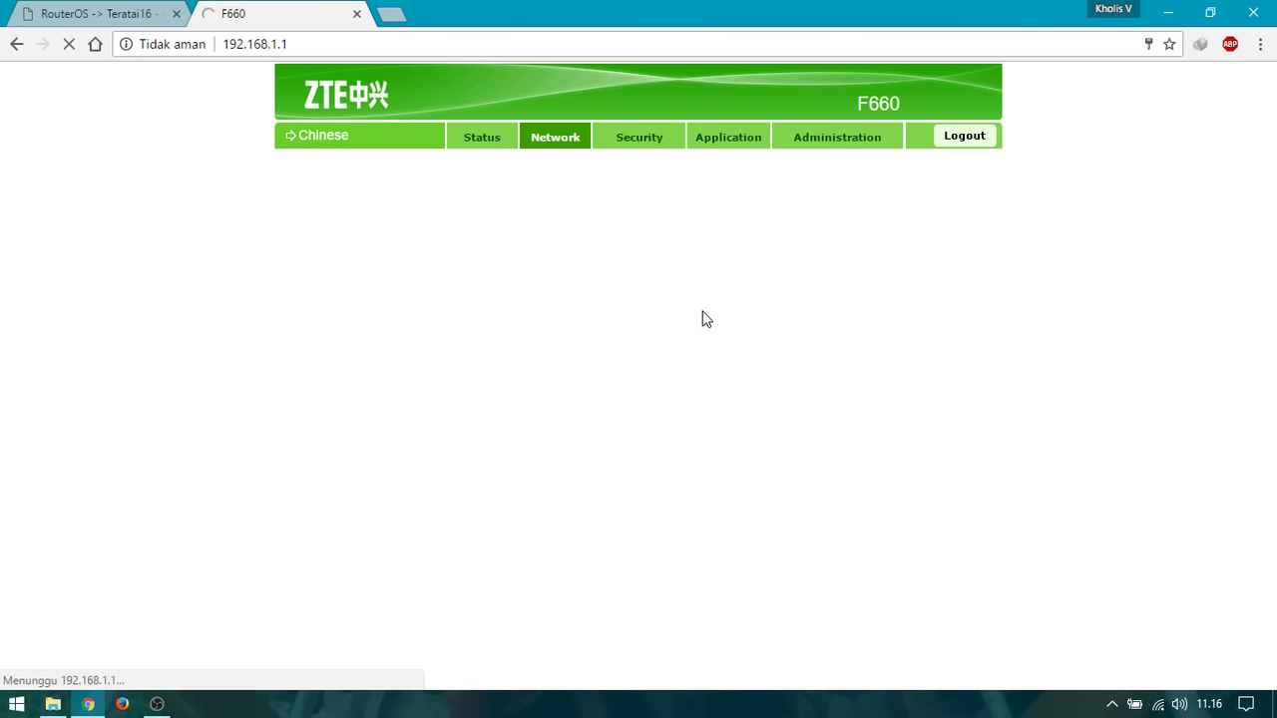
Replace SSID3's name with 'Warnet Kenceng' and submit the change.
left_click_drag(739, 325, 630, 309)
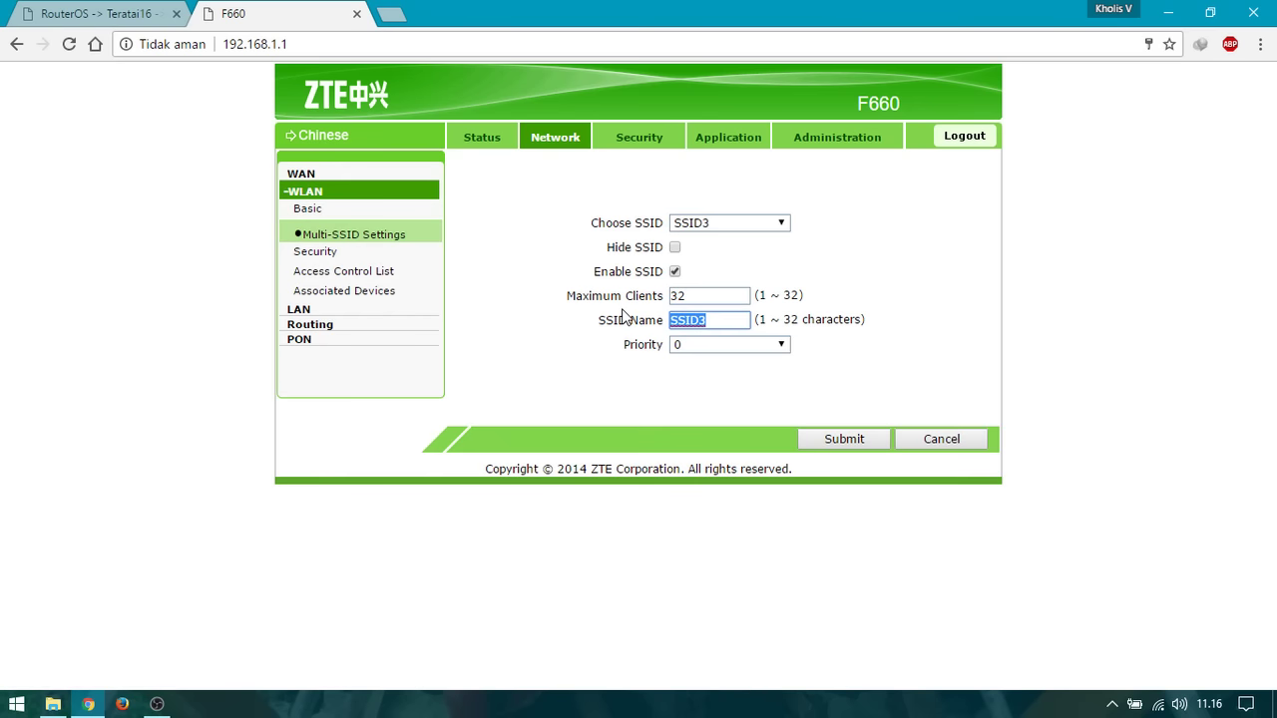
type("Warnet Kenceng")
left_click(859, 435)
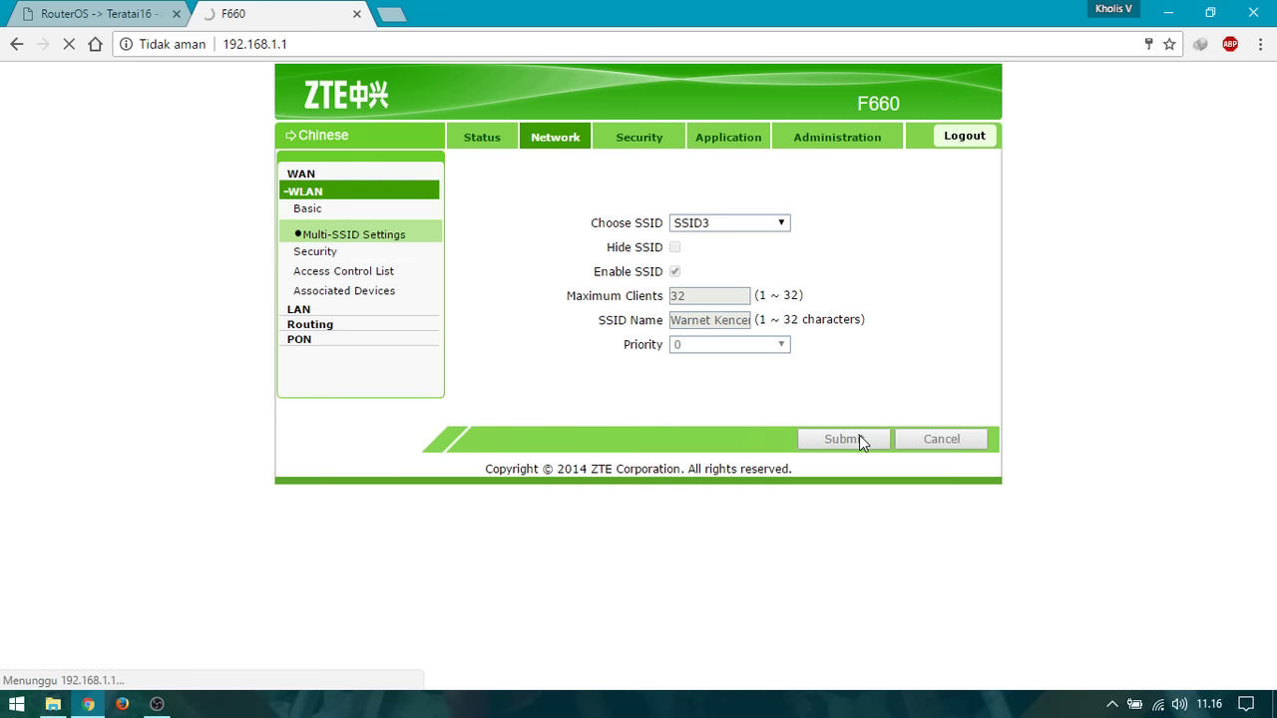
left_click(767, 223)
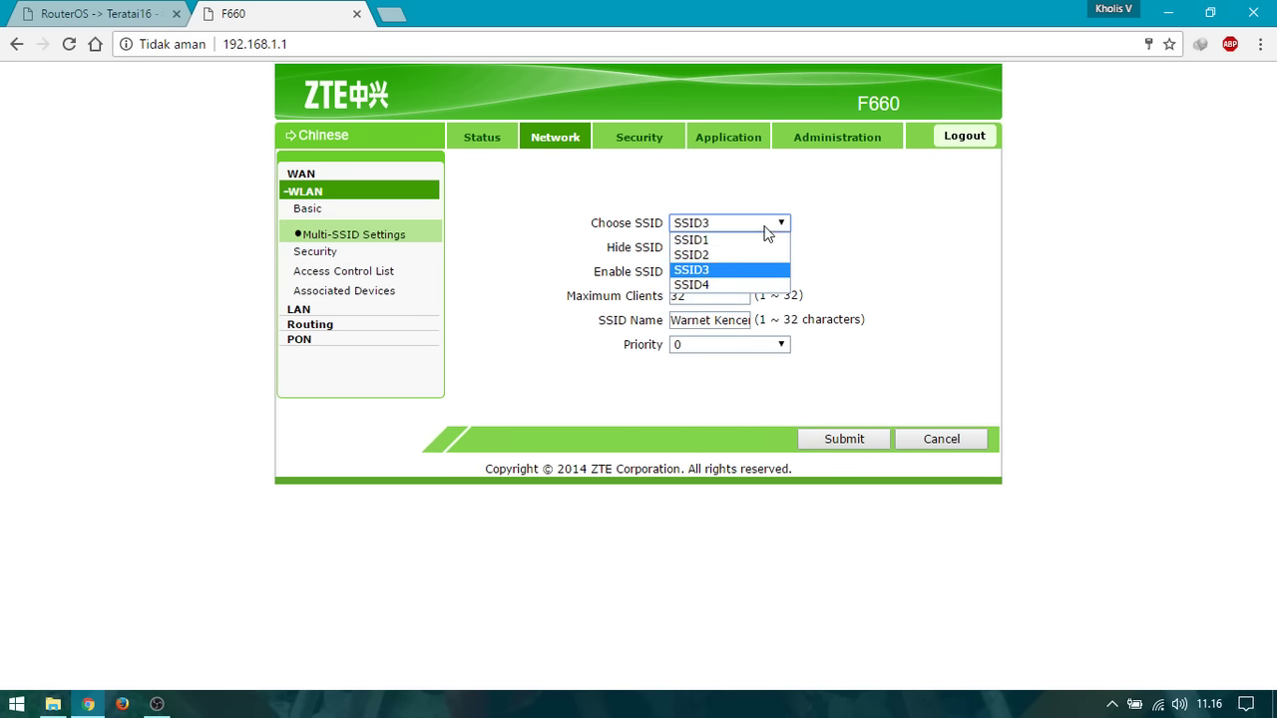
Select SSID4, rename it 'Internet Gratis' and submit.
left_click(739, 284)
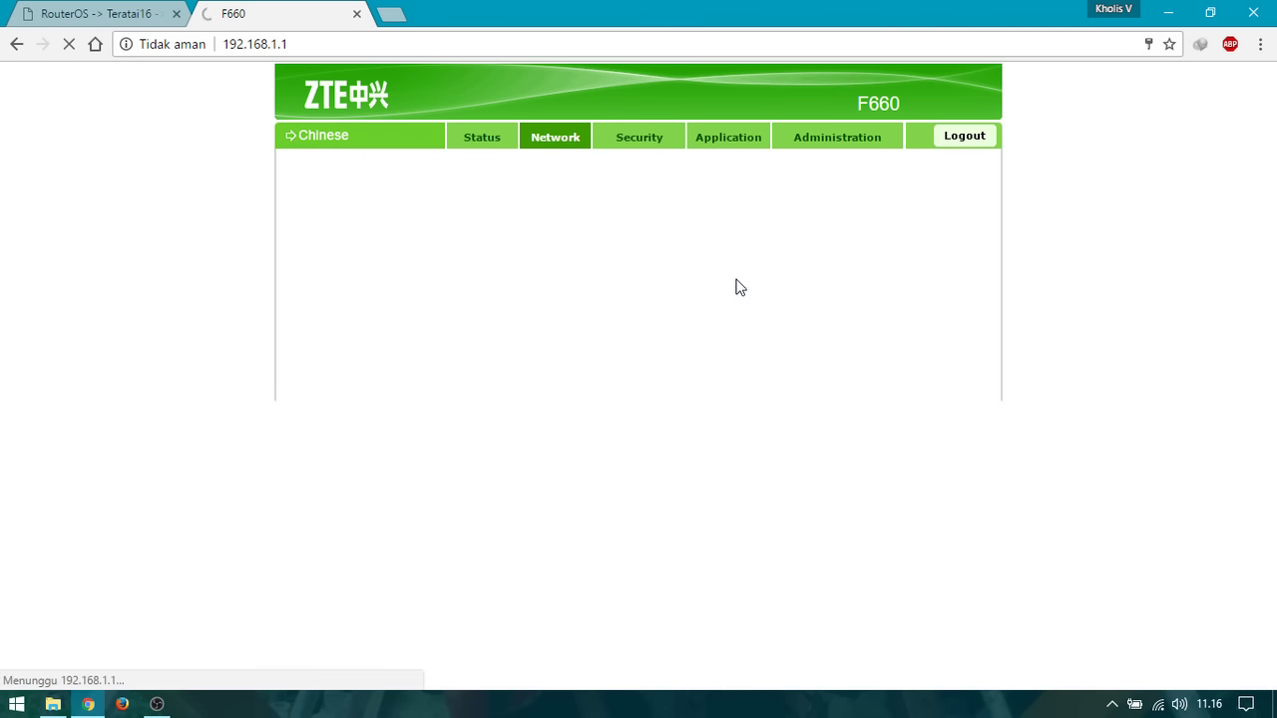
double_click(735, 319)
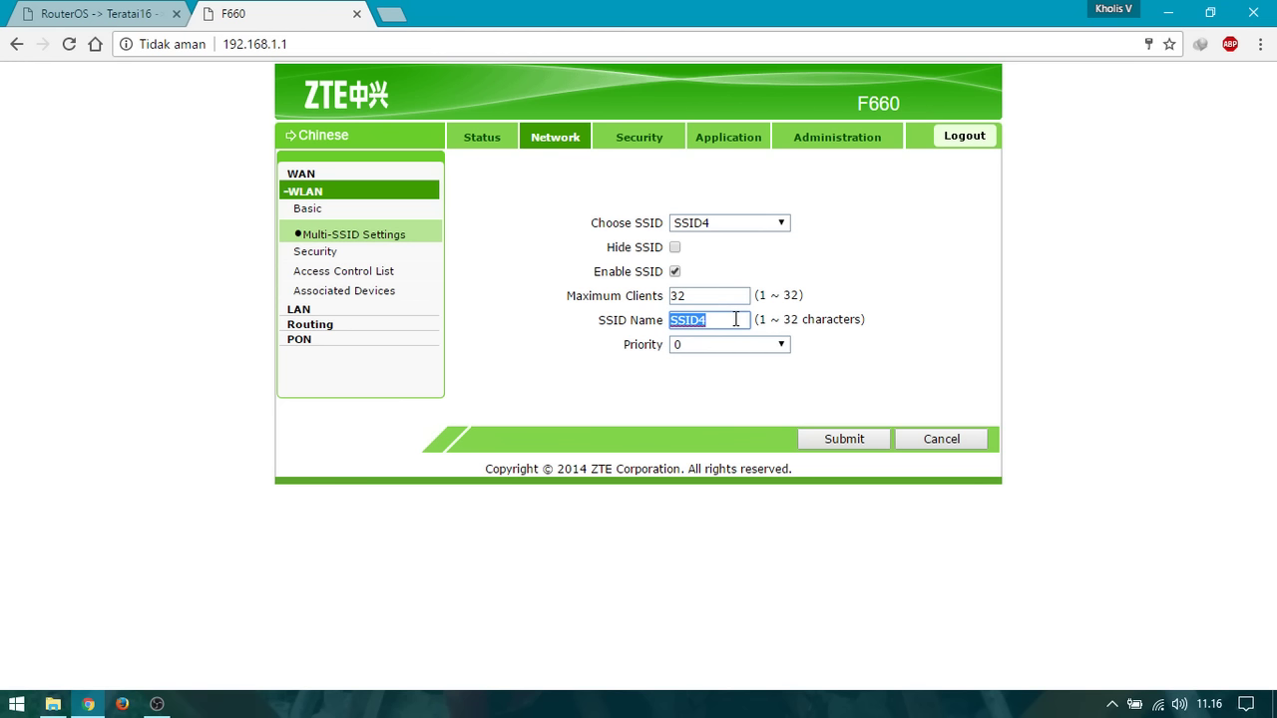
type("Internet Gratis")
left_click(844, 441)
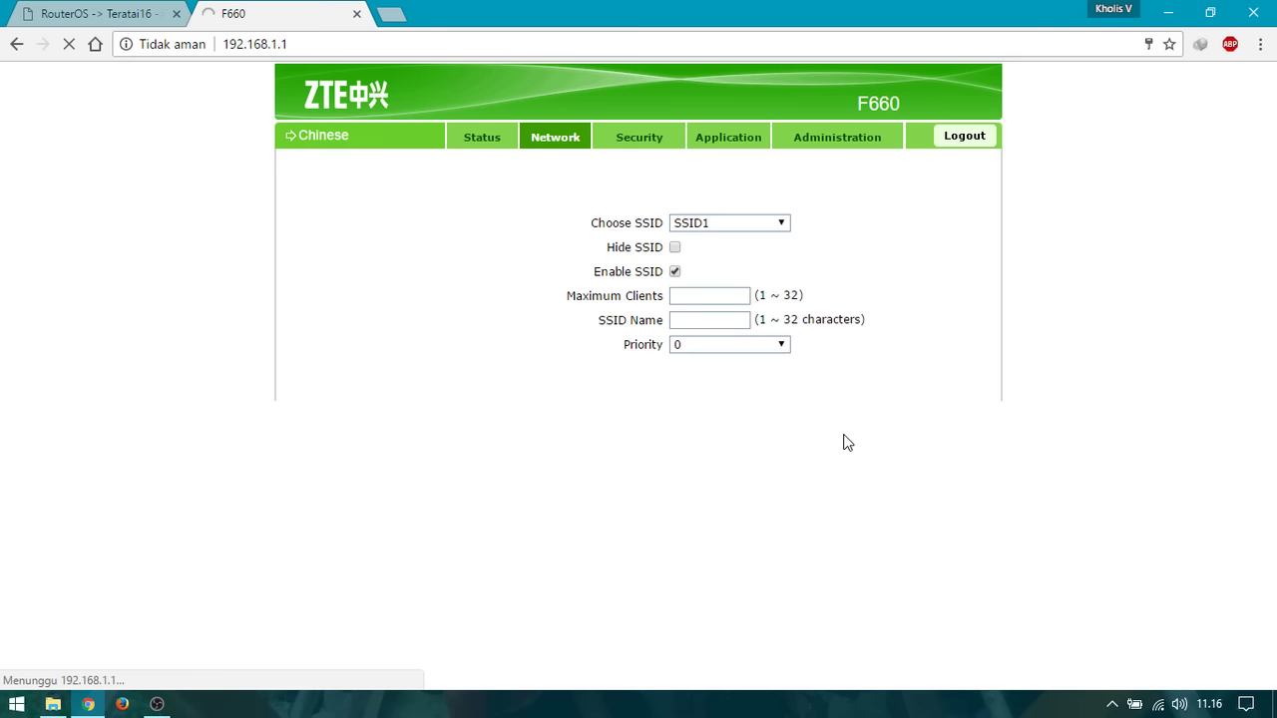
left_click(1157, 704)
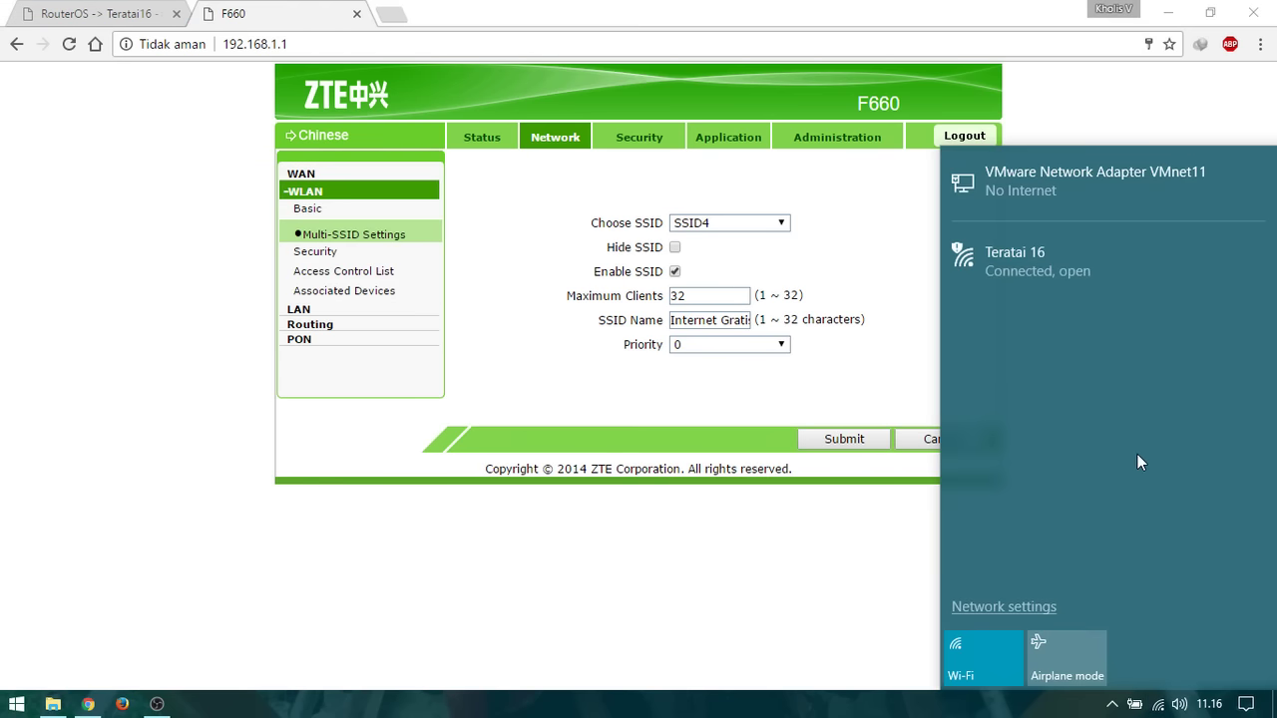
left_click(669, 550)
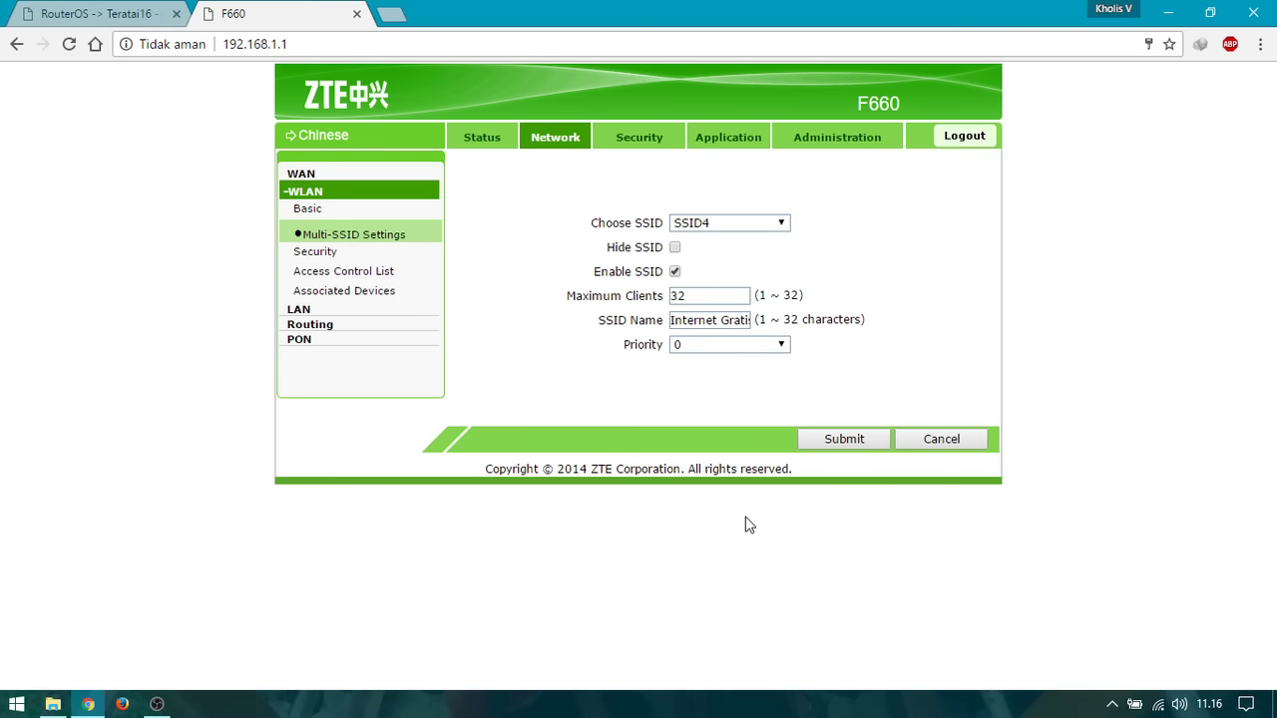
left_click(1158, 705)
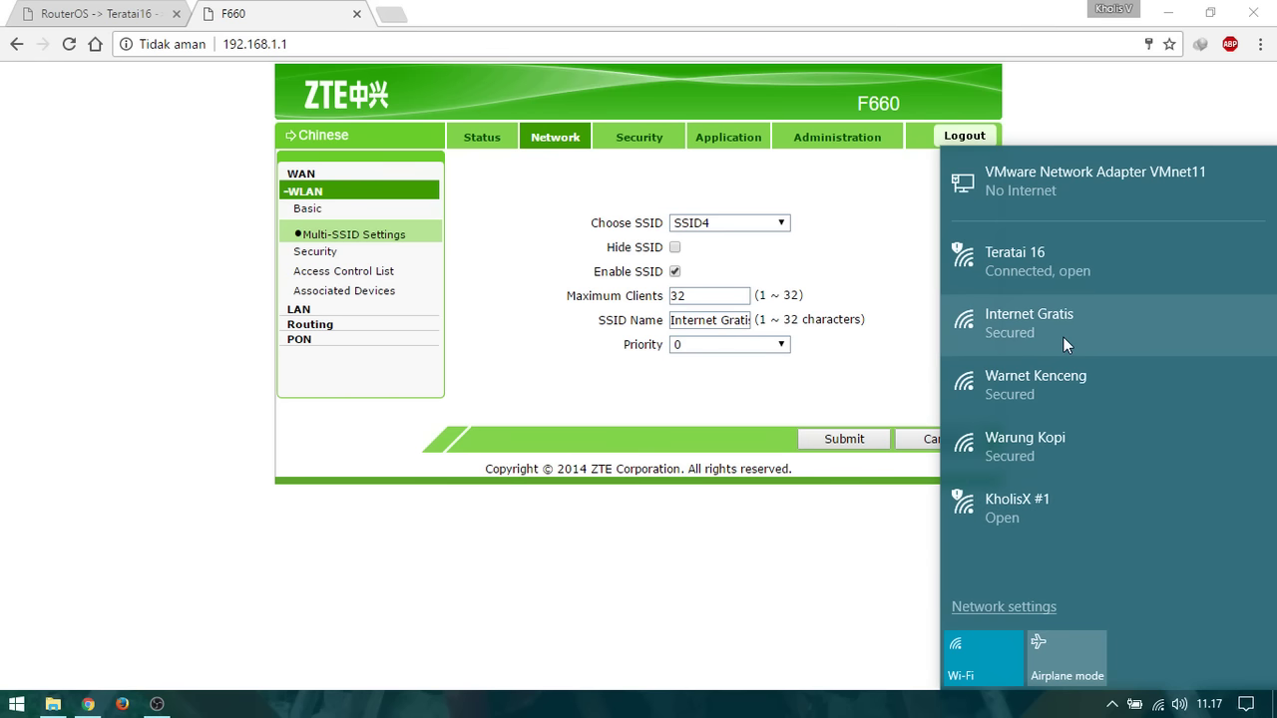
left_click(731, 431)
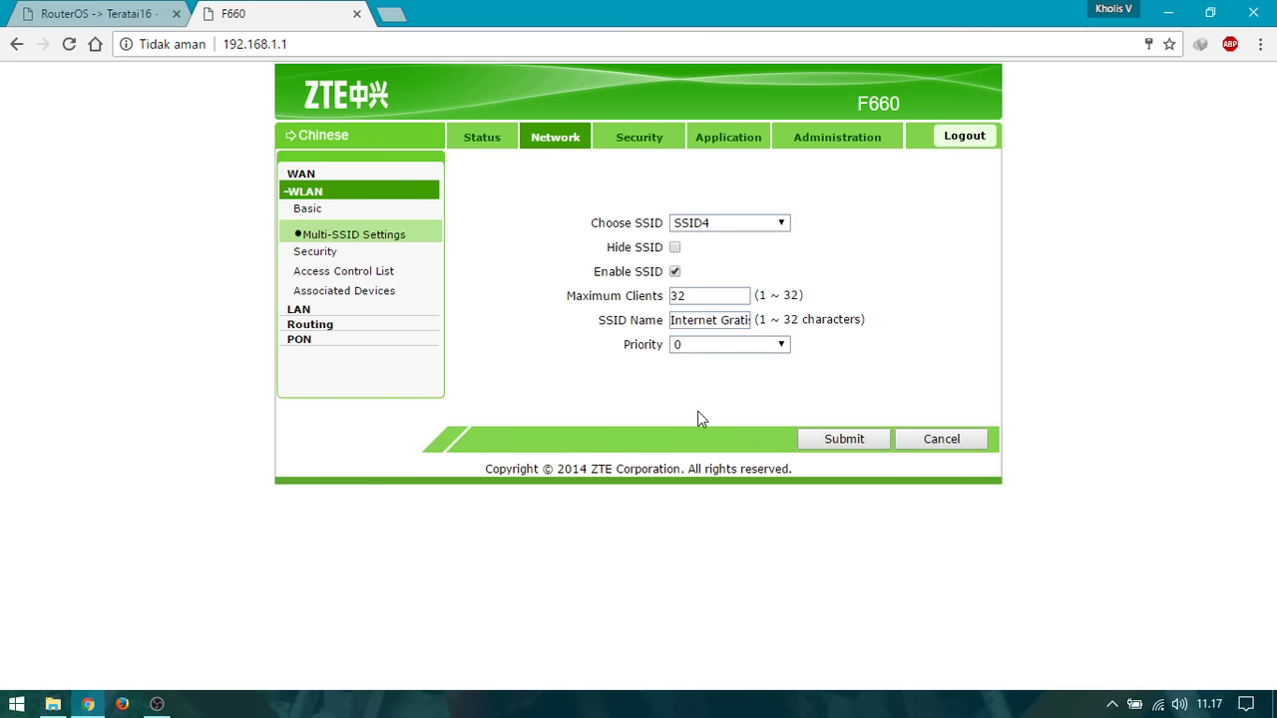
Open WLAN Security settings with SSID1 selected.
left_click(367, 254)
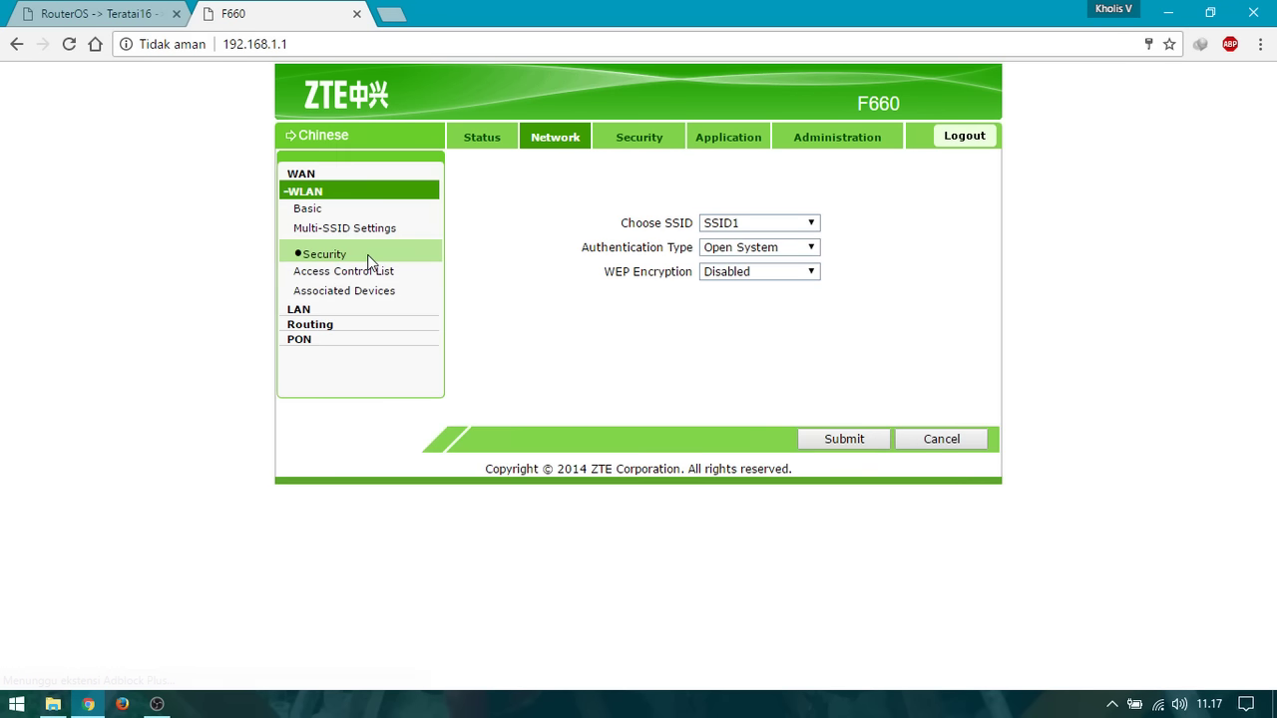
left_click_drag(625, 223, 683, 226)
left_click(684, 227)
left_click(733, 225)
left_click(739, 226)
left_click(747, 228)
left_click(746, 228)
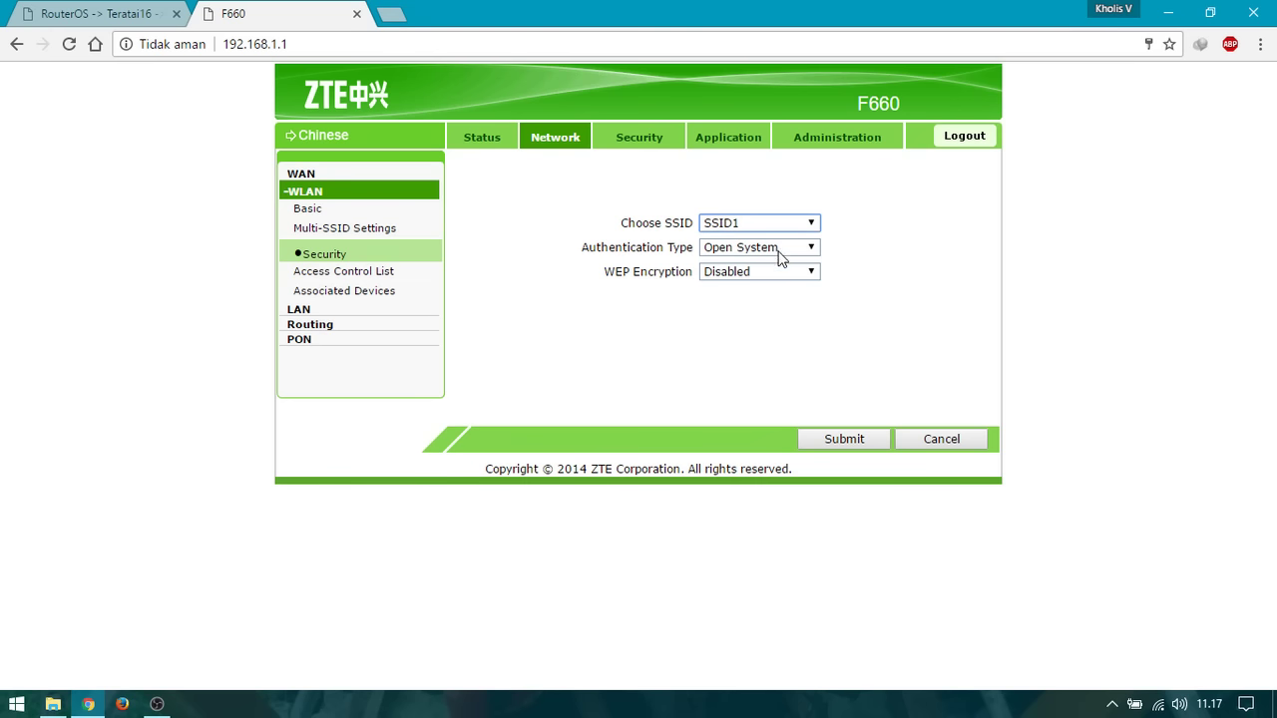
Set SSID1 authentication to WPA/WPA2-PSK and enter a new passphrase.
left_click(781, 256)
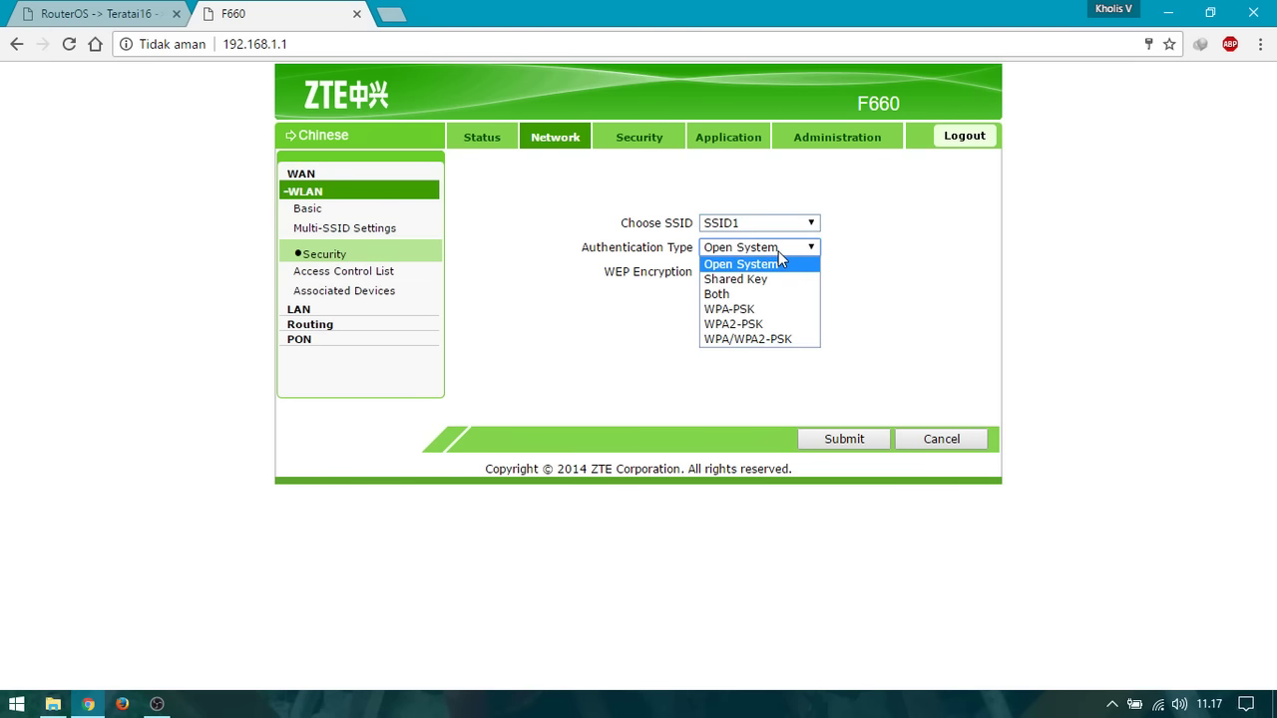
left_click(780, 341)
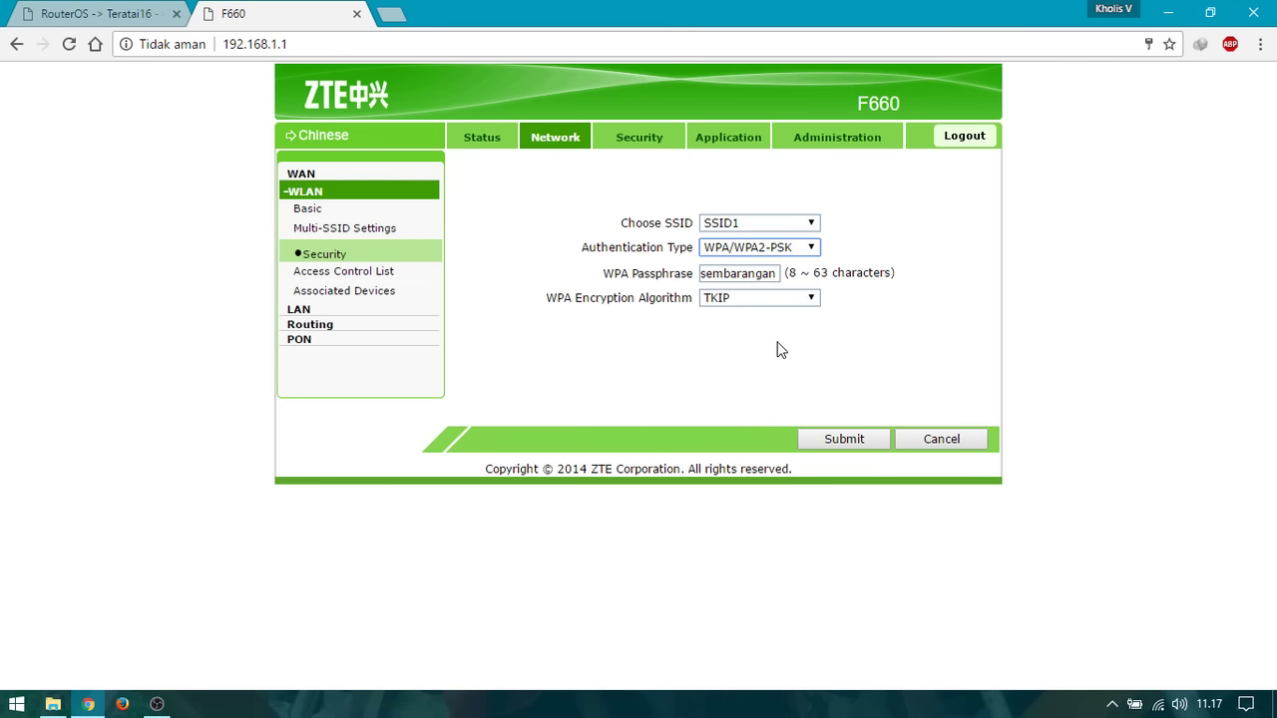
double_click(755, 273)
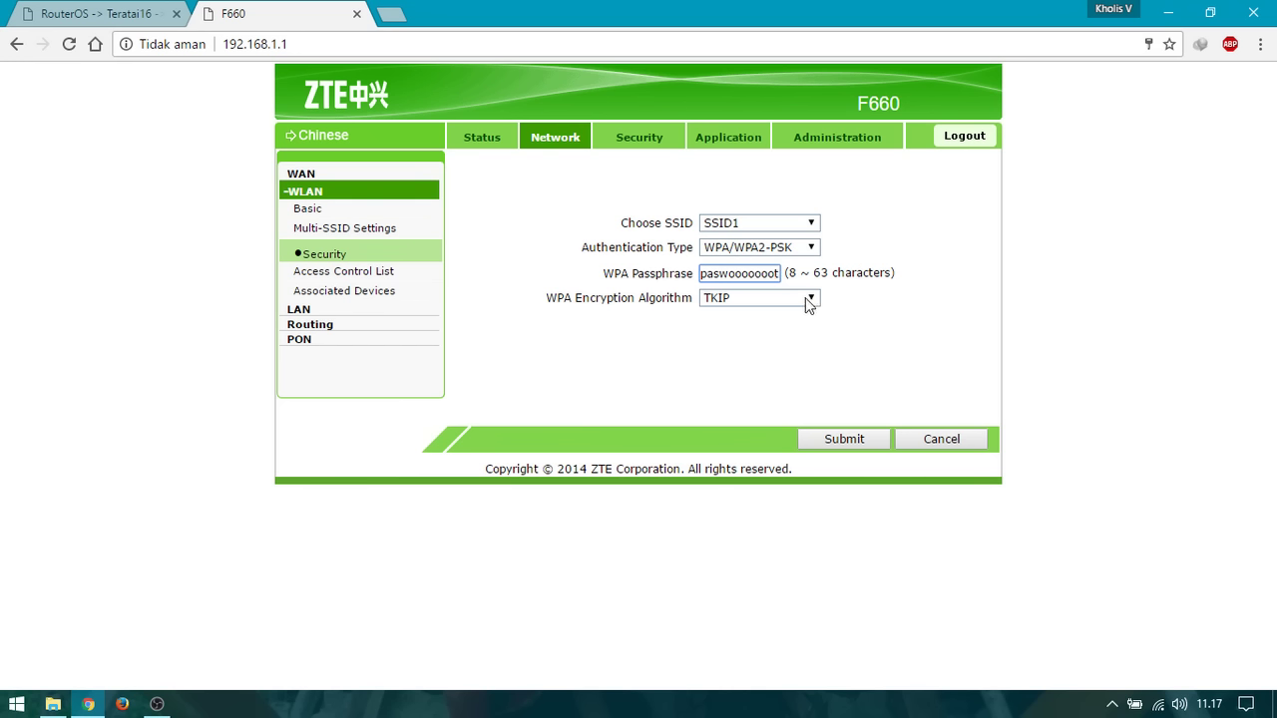
Set SSID1's encryption to TKIP+AES and submit the security settings.
left_click(805, 297)
left_click(937, 315)
left_click_drag(649, 297, 662, 298)
left_click(774, 303)
left_click(772, 299)
left_click(772, 299)
key("Escape")
left_click(758, 297)
left_click(724, 342)
left_click(873, 443)
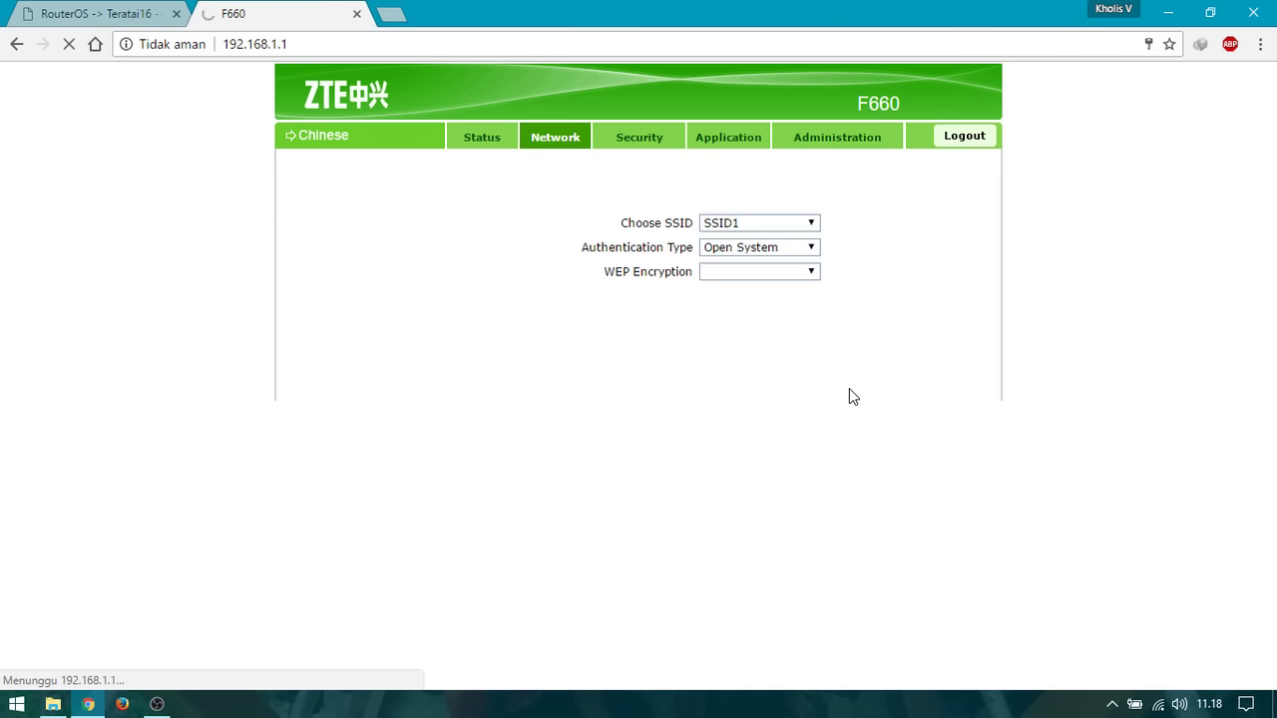
Review SSID2's WPA-PSK/AES security settings and its passphrase.
left_click(804, 223)
left_click(789, 256)
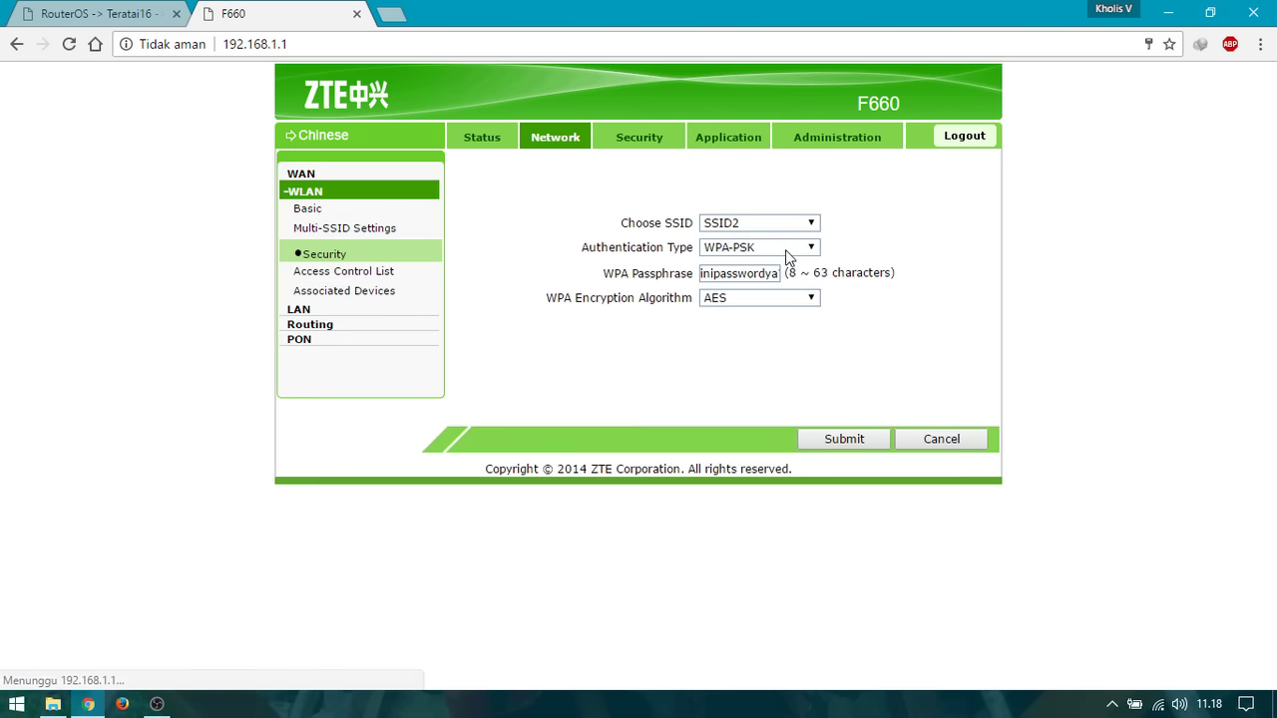
left_click_drag(708, 273, 792, 288)
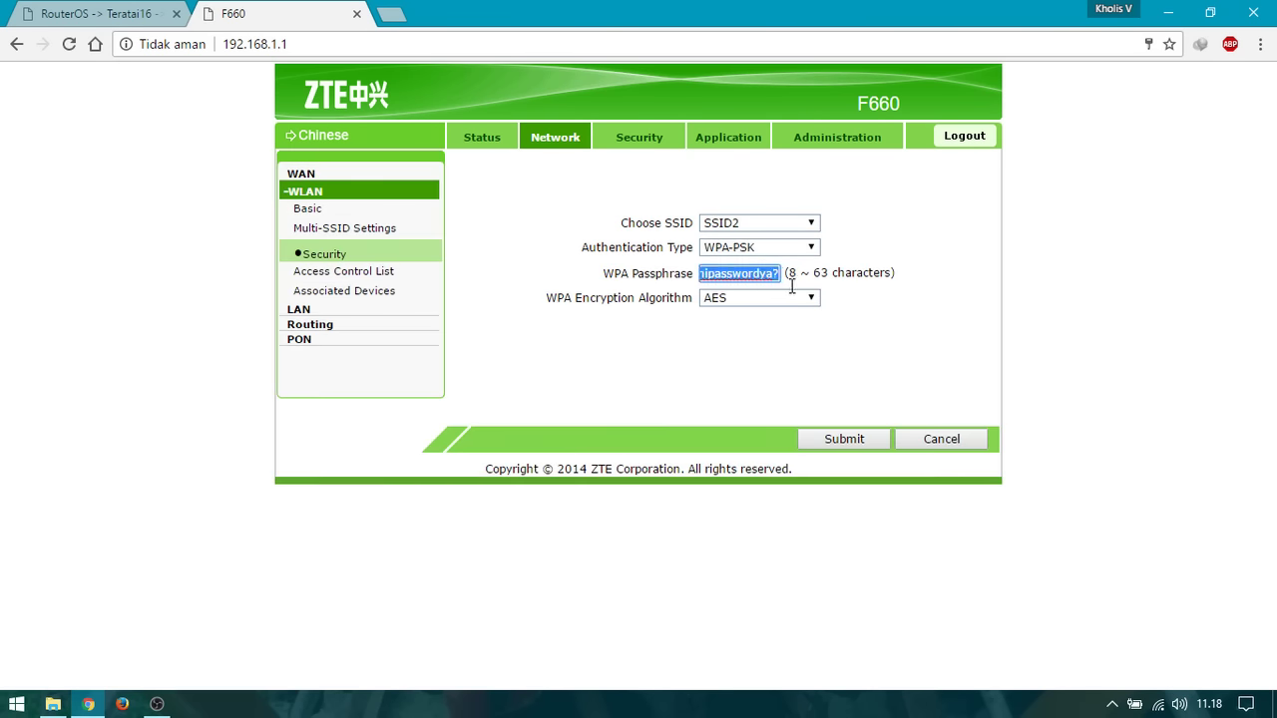
left_click(765, 276)
Check SSID3 and SSID4 security, then open the Windows Wi-Fi list to verify.
left_click(756, 220)
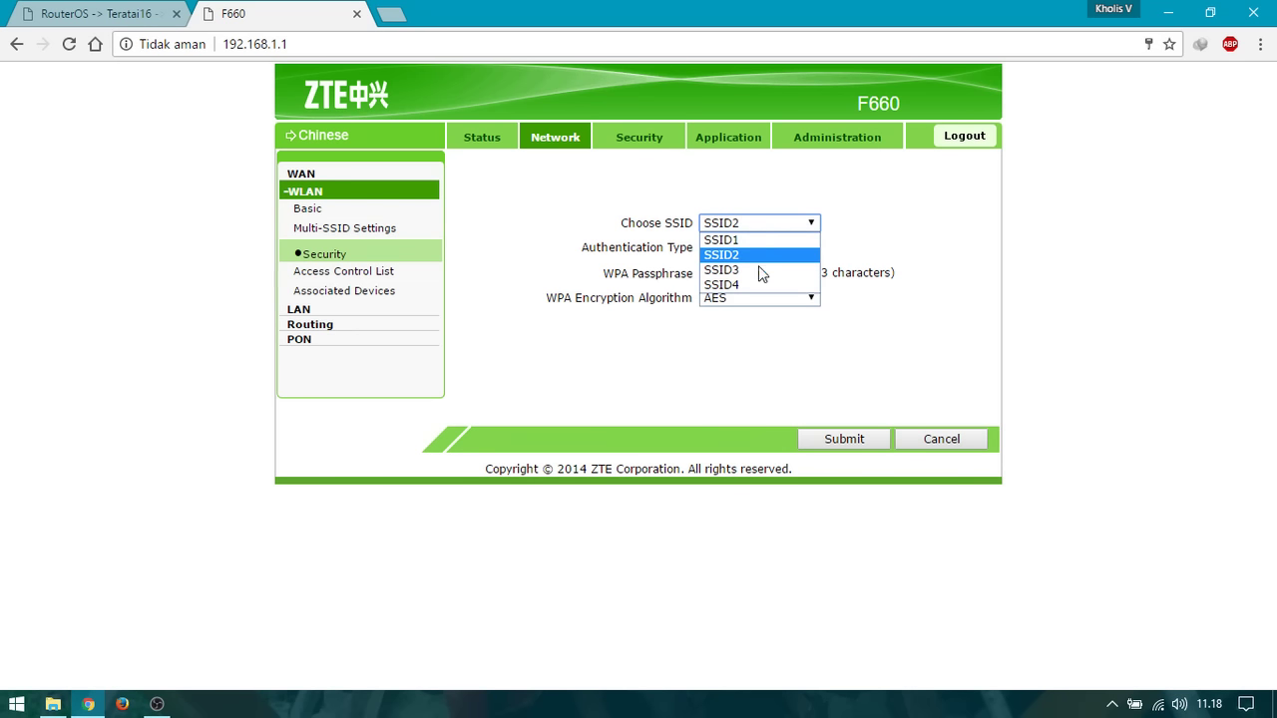
left_click(758, 271)
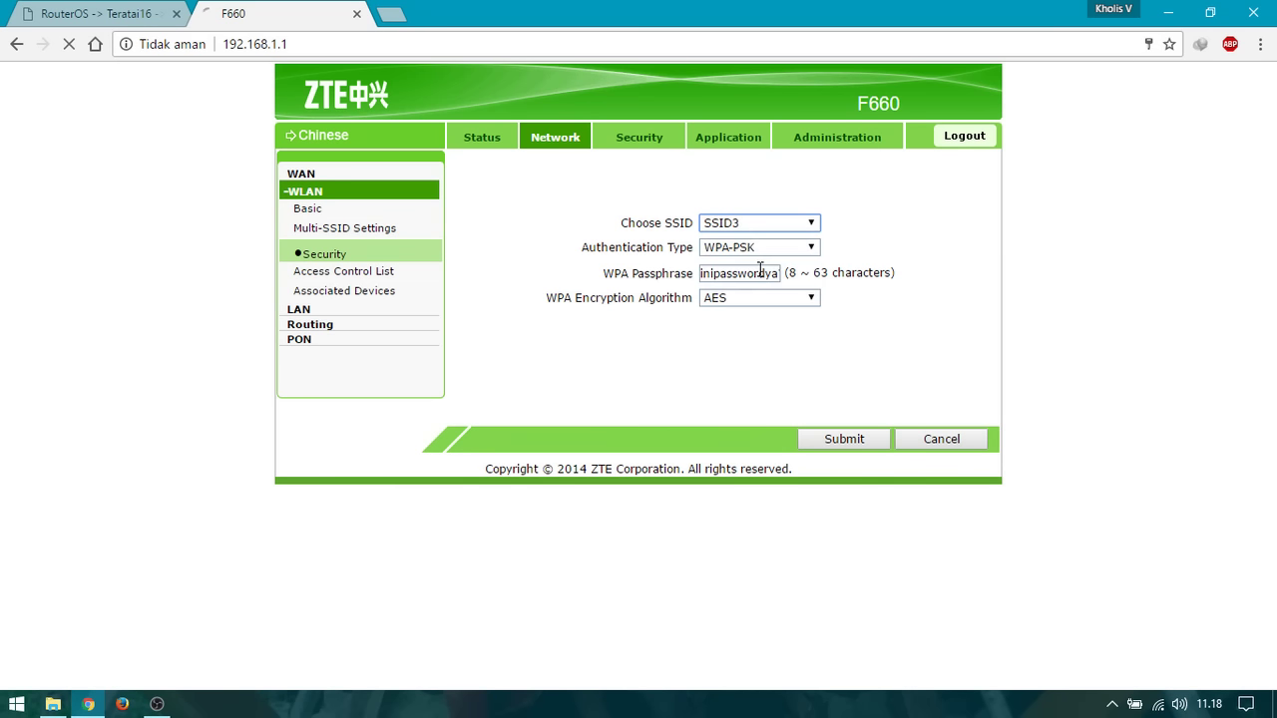
left_click(766, 223)
left_click(758, 284)
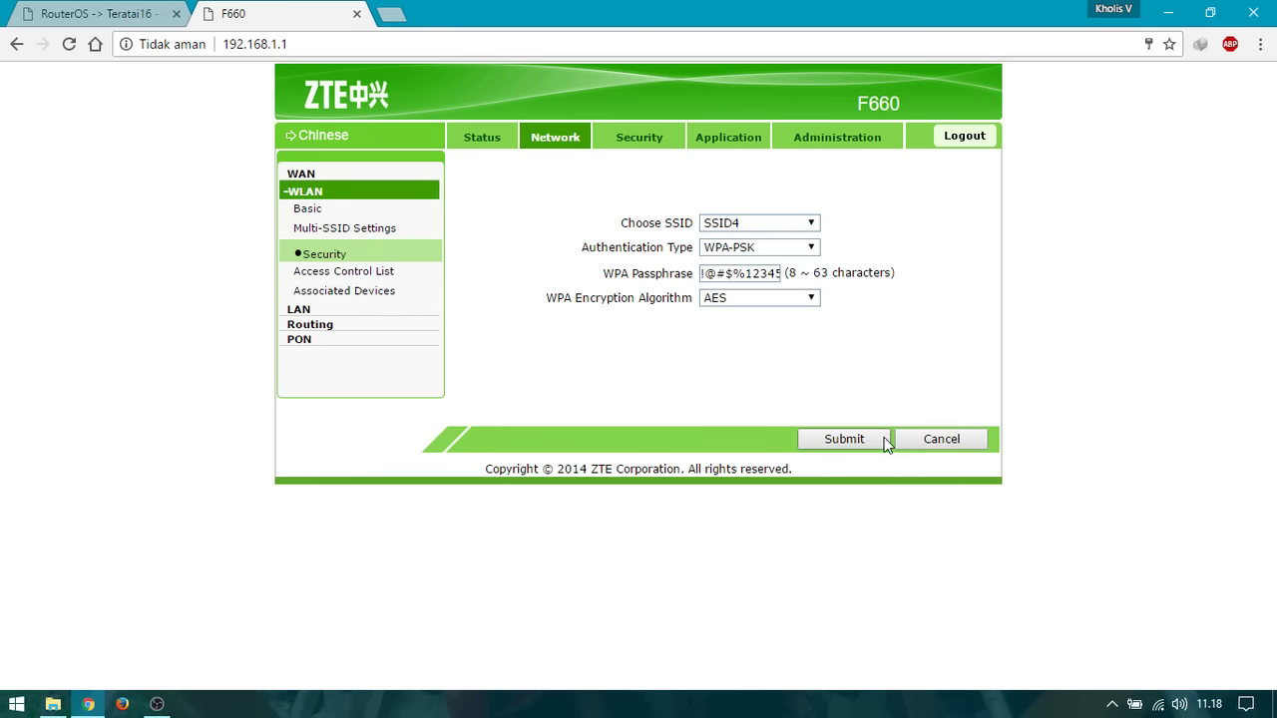
left_click(1157, 705)
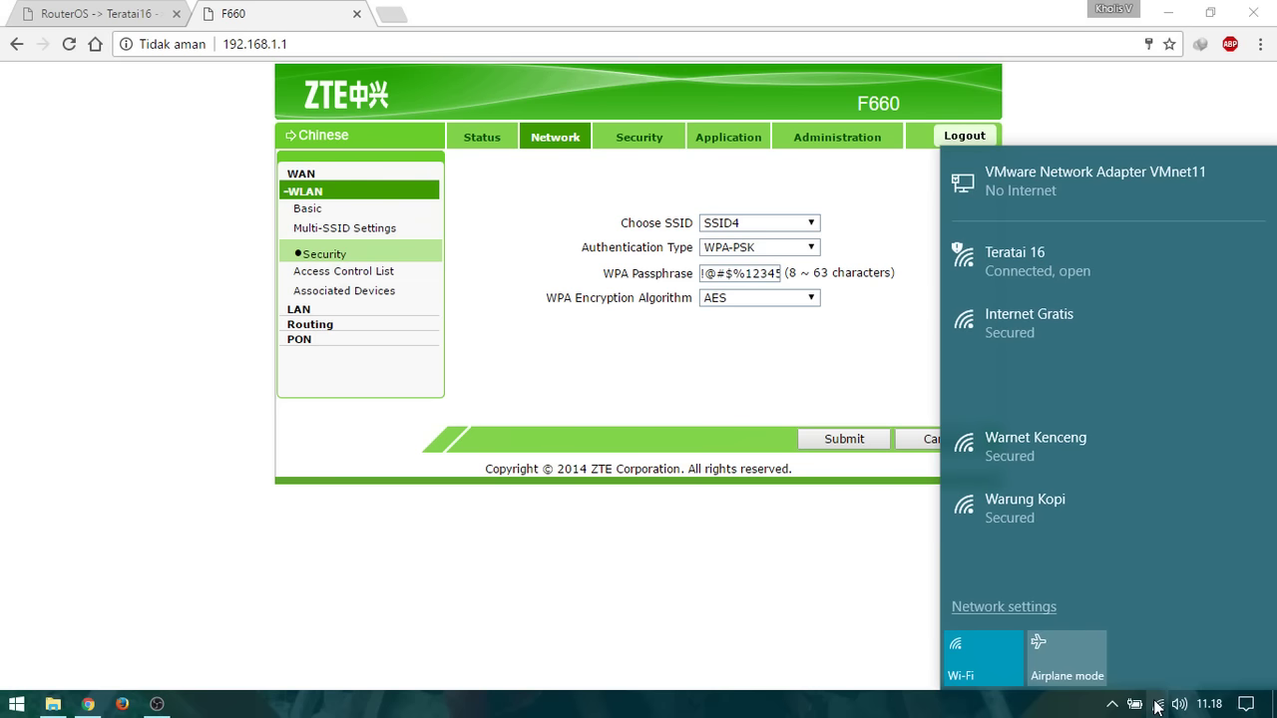
left_click(1062, 396)
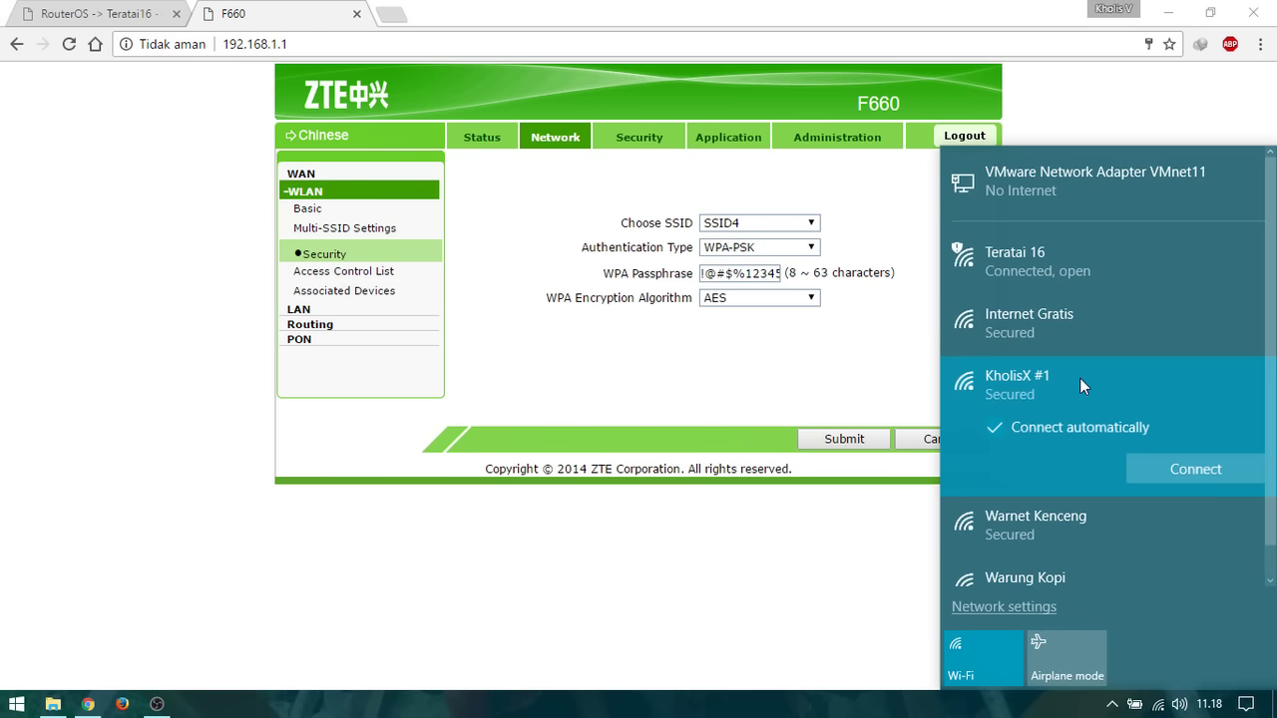
left_click(1065, 333)
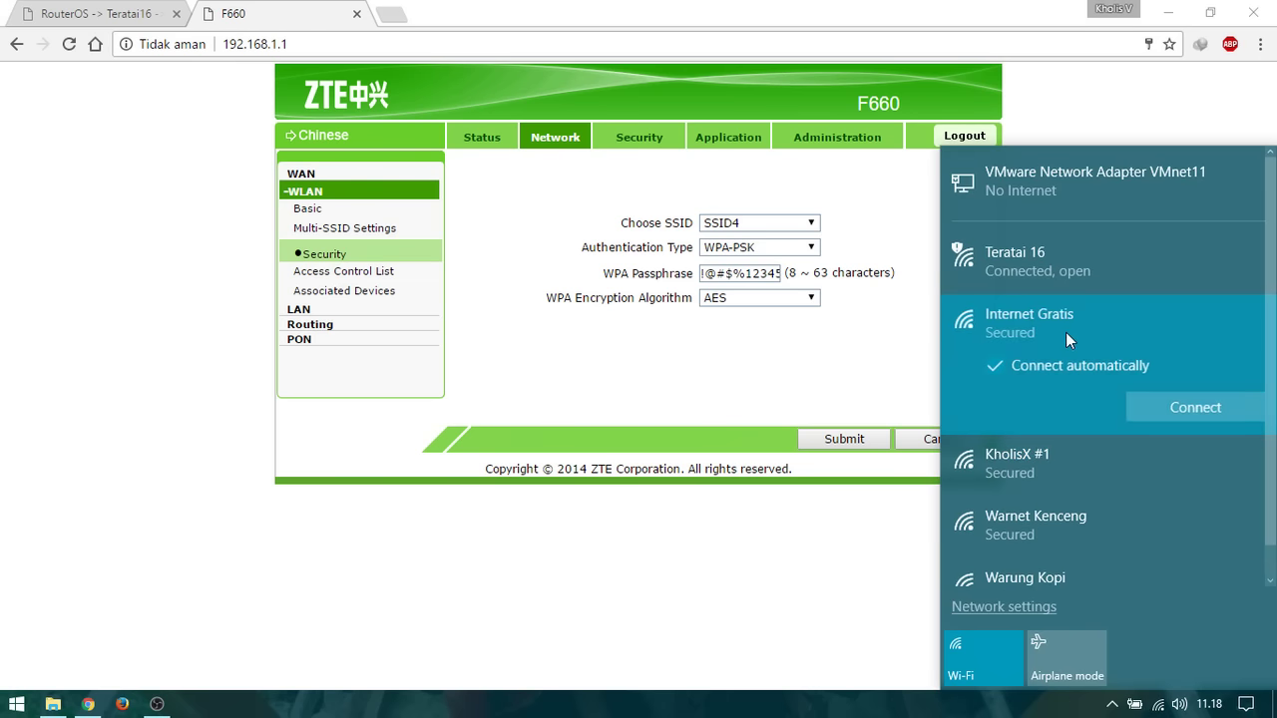
left_click(1061, 467)
left_click(1024, 534)
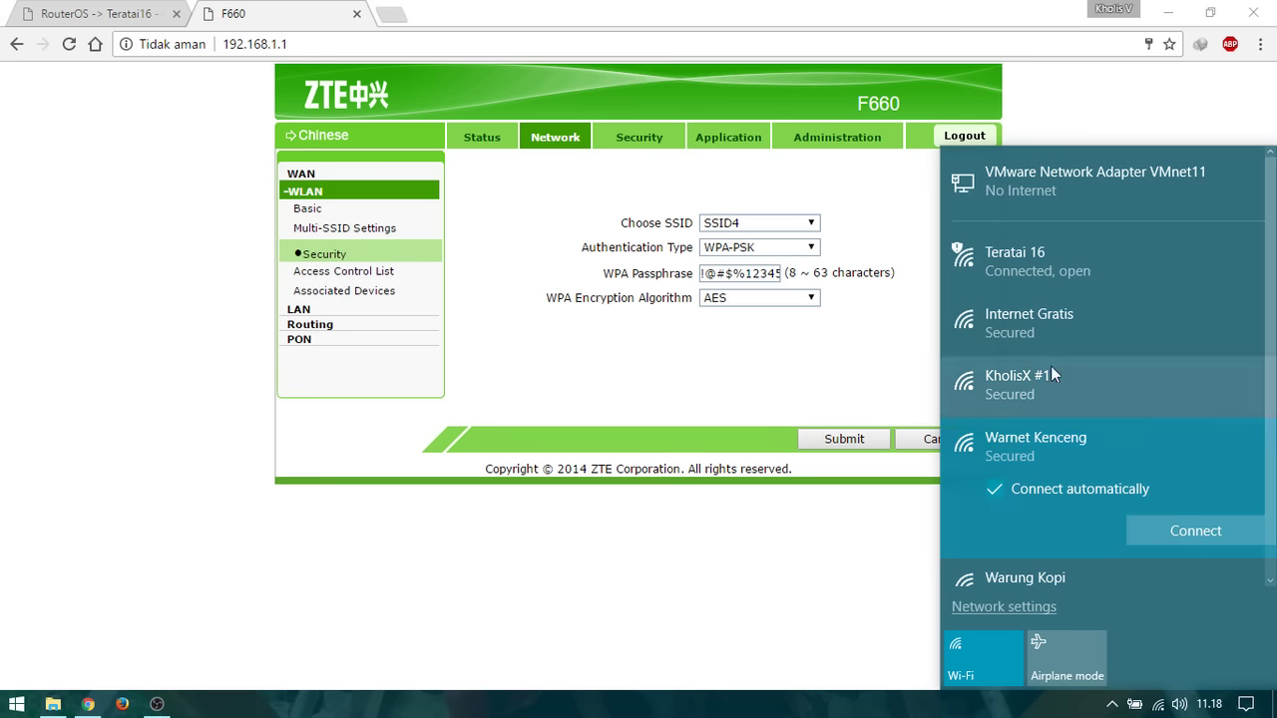
left_click(1034, 575)
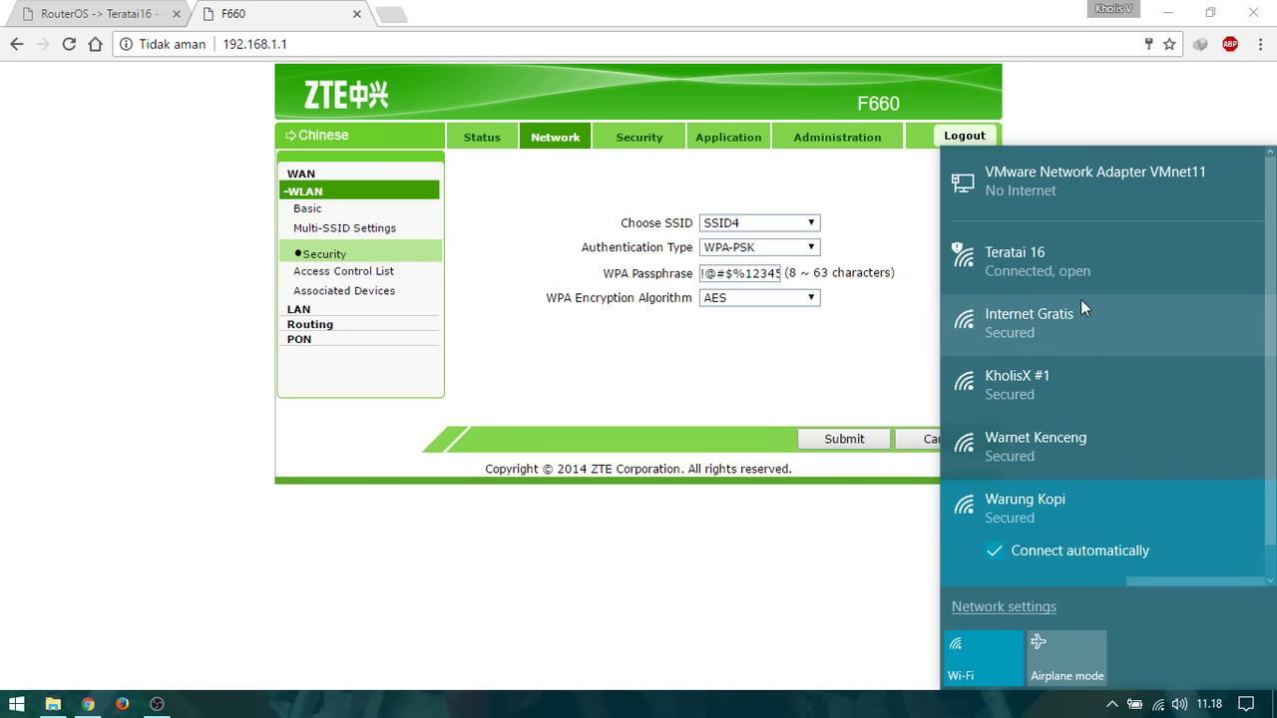
left_click(1086, 261)
left_click(868, 373)
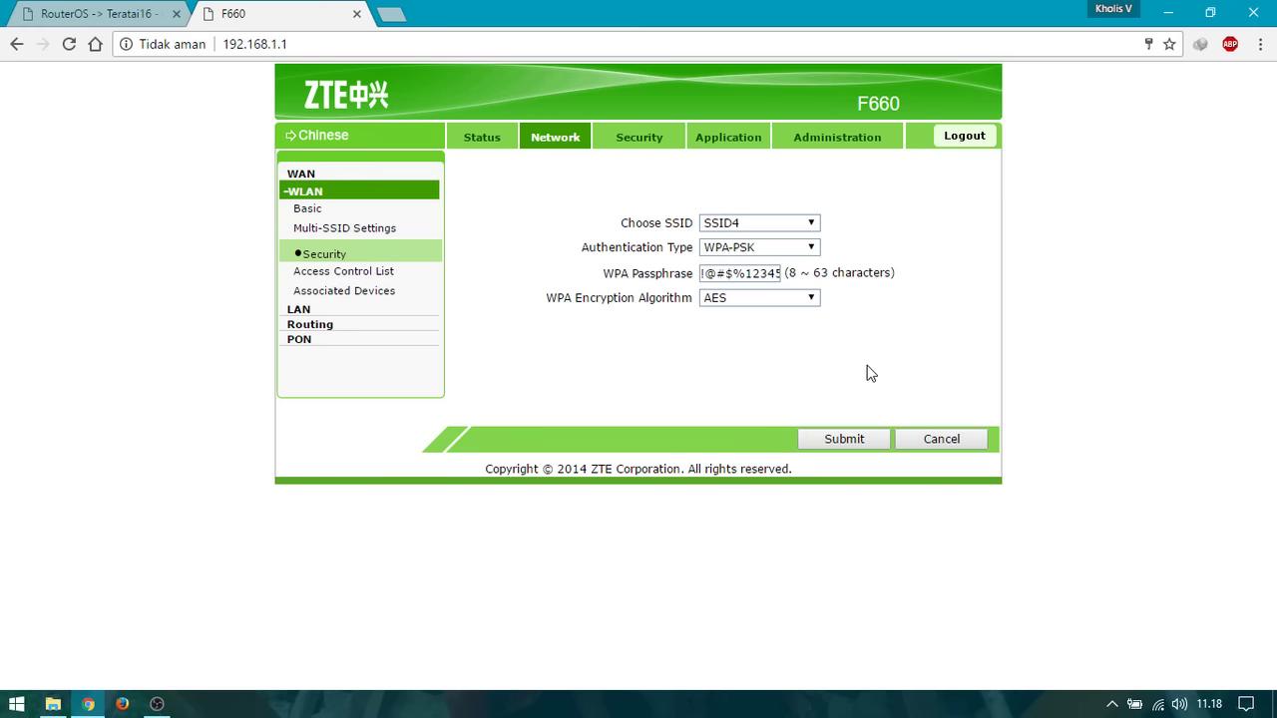
left_click(1158, 705)
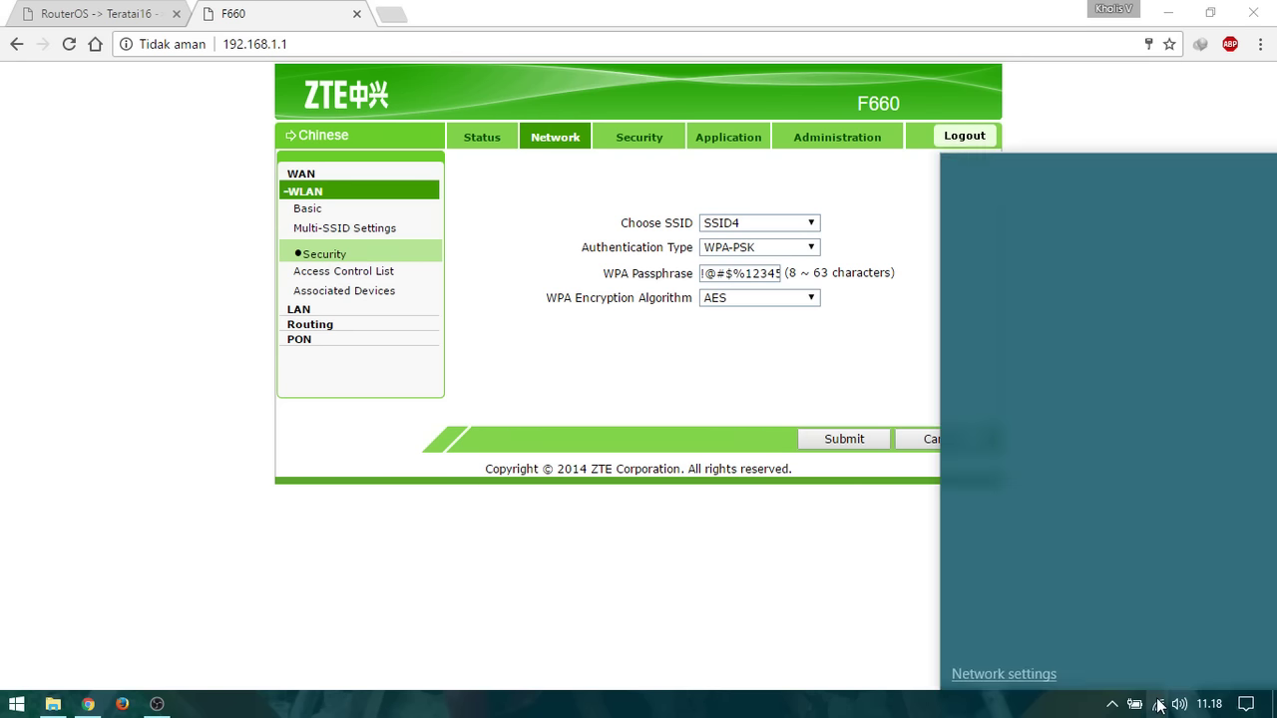